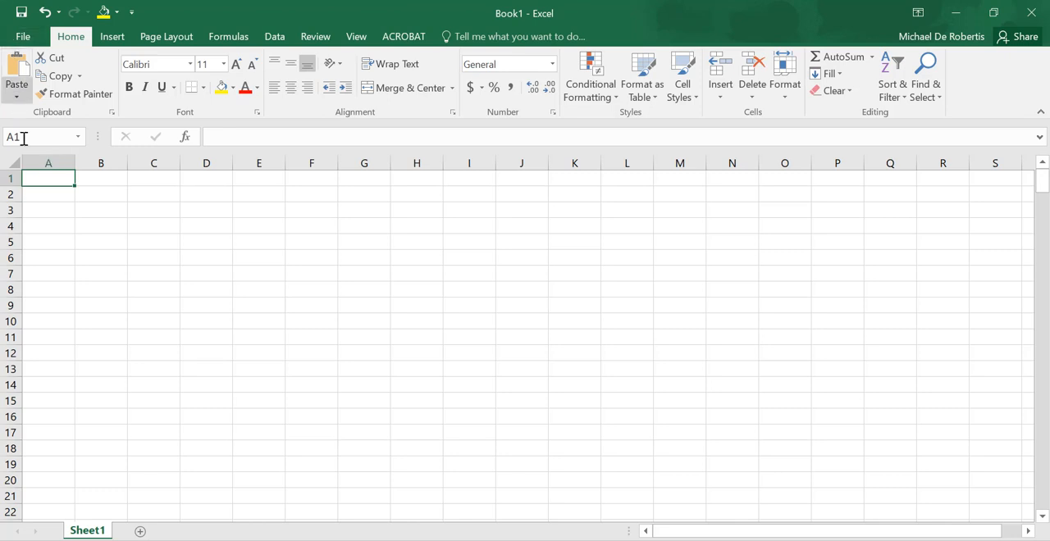
# - Enter the problem description "y1=sin(x), y2=sin(a1*x+a2), x:0, 600 deg, in increments of 5 degrees" in cell A2
pyautogui.click(50, 201)
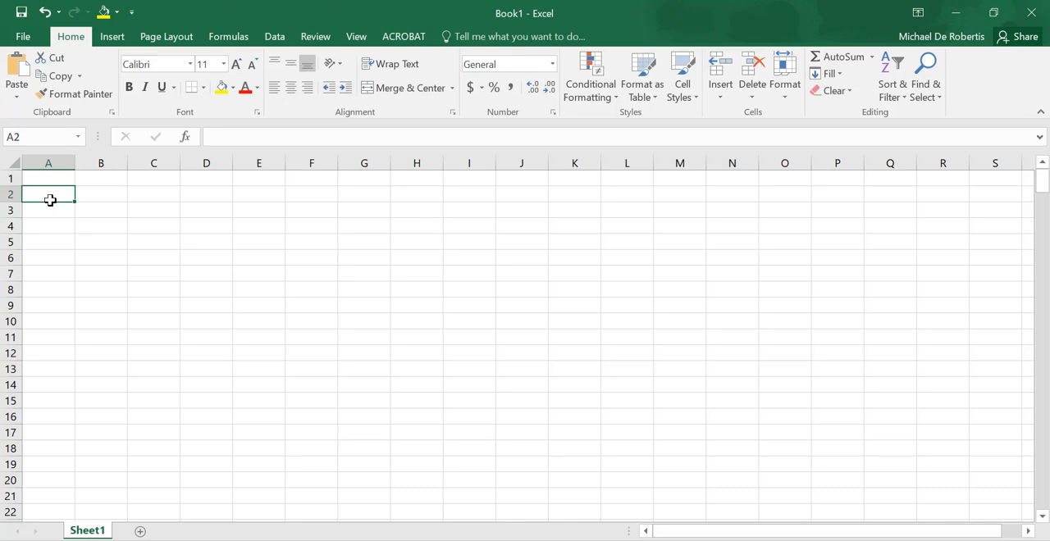
pyautogui.write('y')
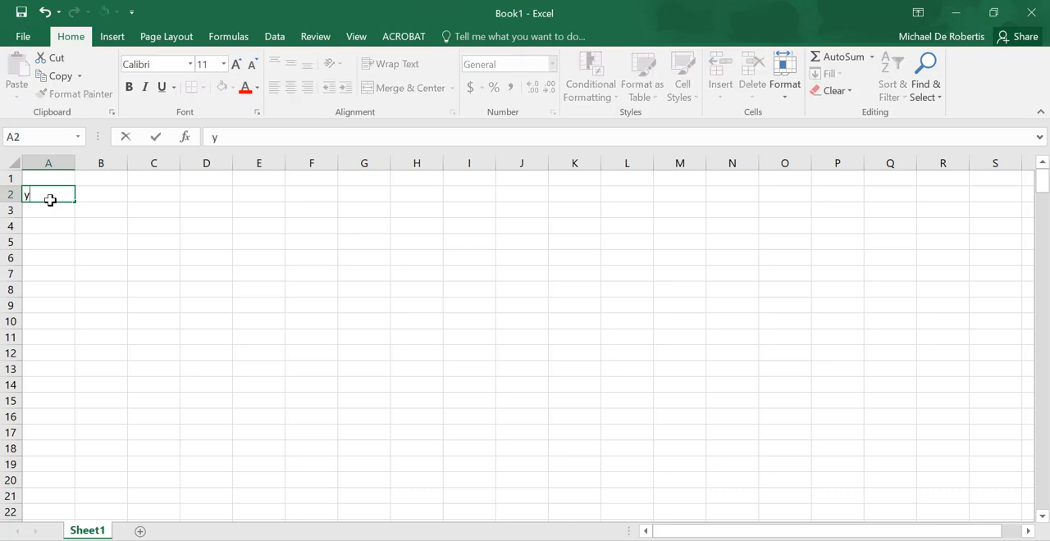
pyautogui.write('1=sin(x), y2')
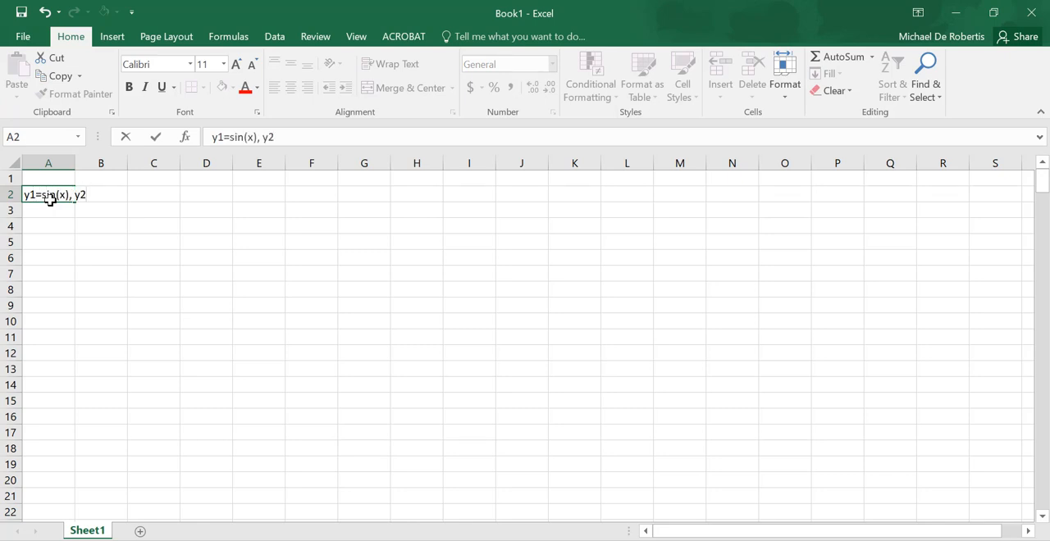
pyautogui.write('=sin(a1*x')
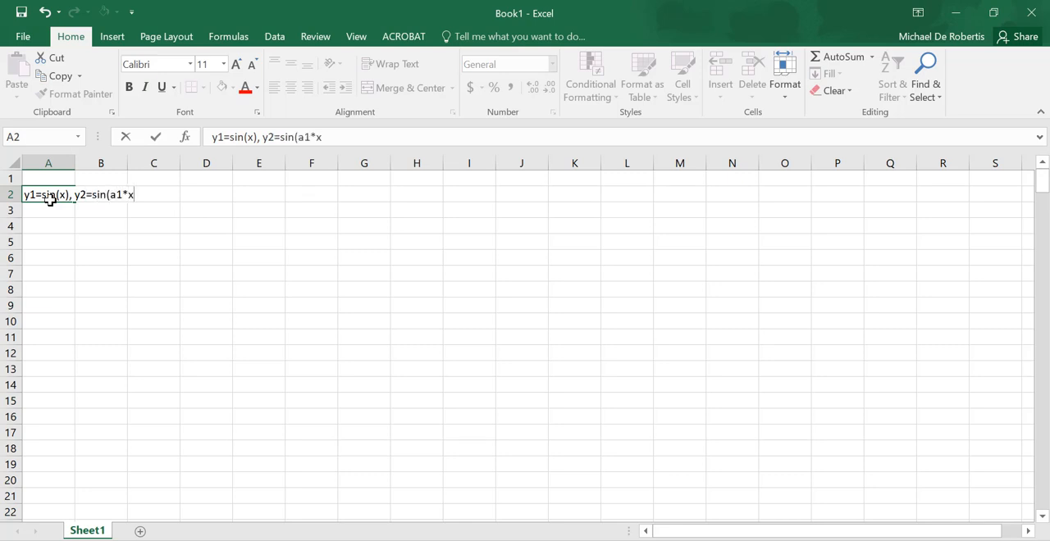
pyautogui.write('+a2), x:0, 600 deg, ')
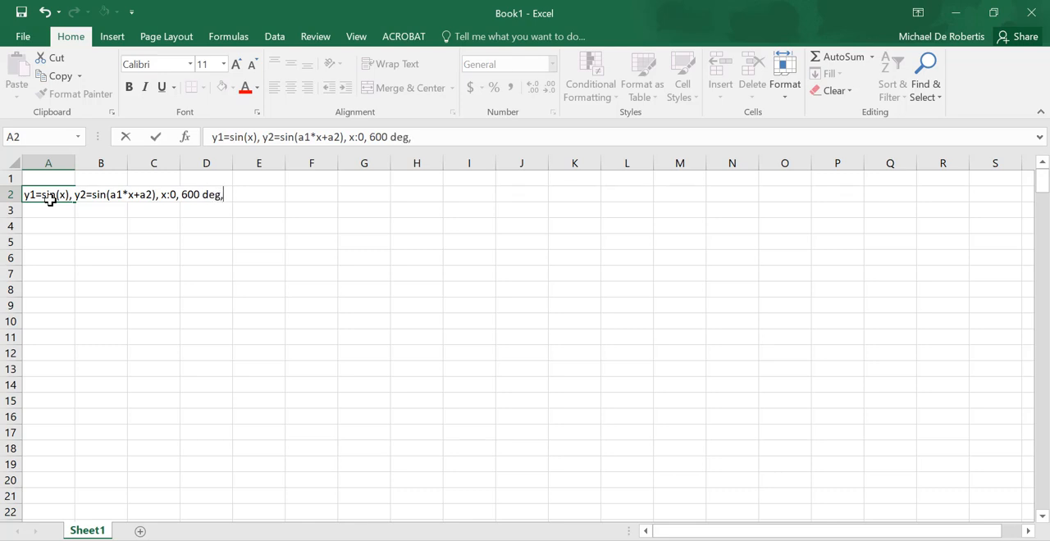
pyautogui.write('in increment')
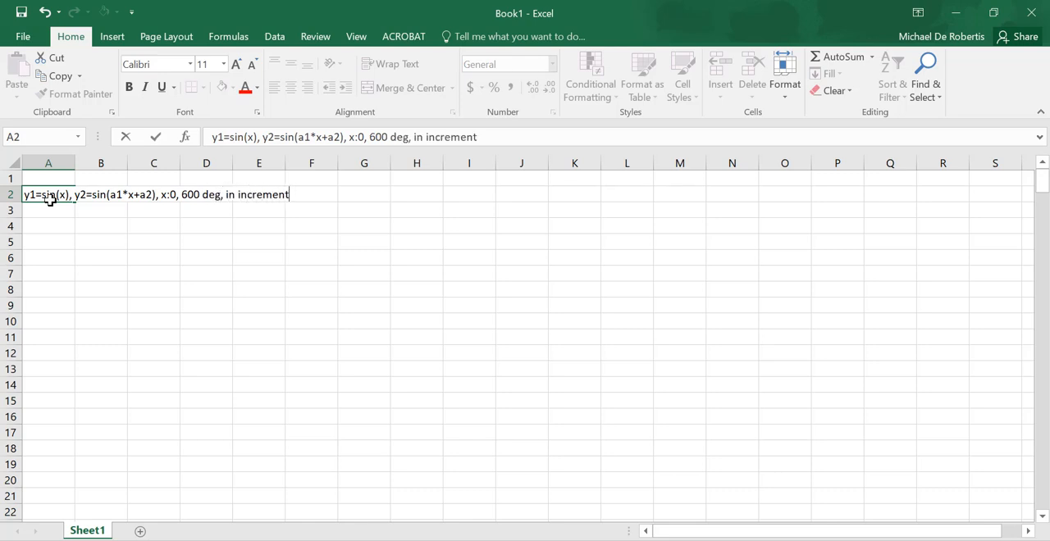
pyautogui.write('s of 5 degree')
pyautogui.write('s')
pyautogui.press('Return')
pyautogui.press('Return')
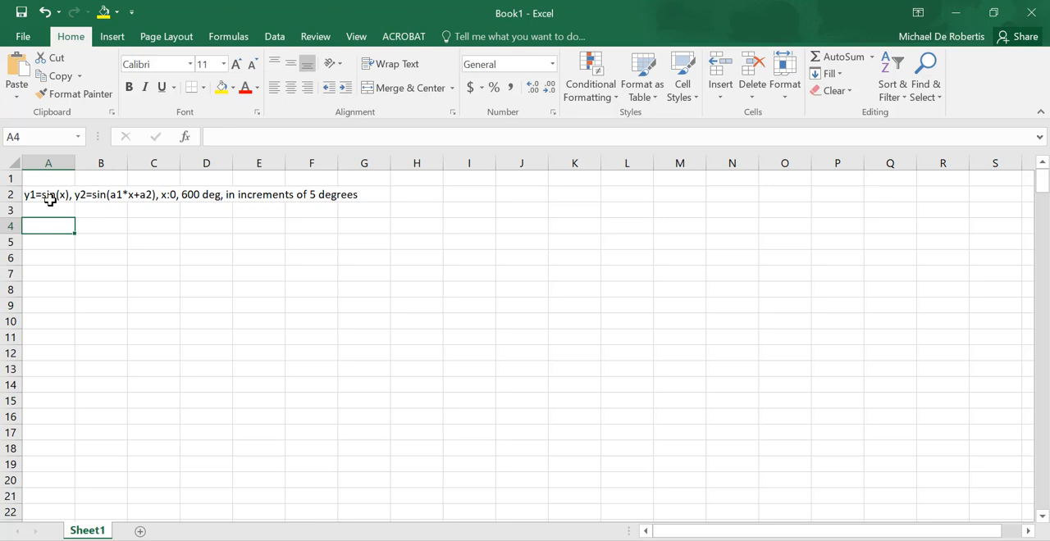
# - Enter the label a1 in cell G4 and its value 0.5 in cell H4
pyautogui.click(403, 197)
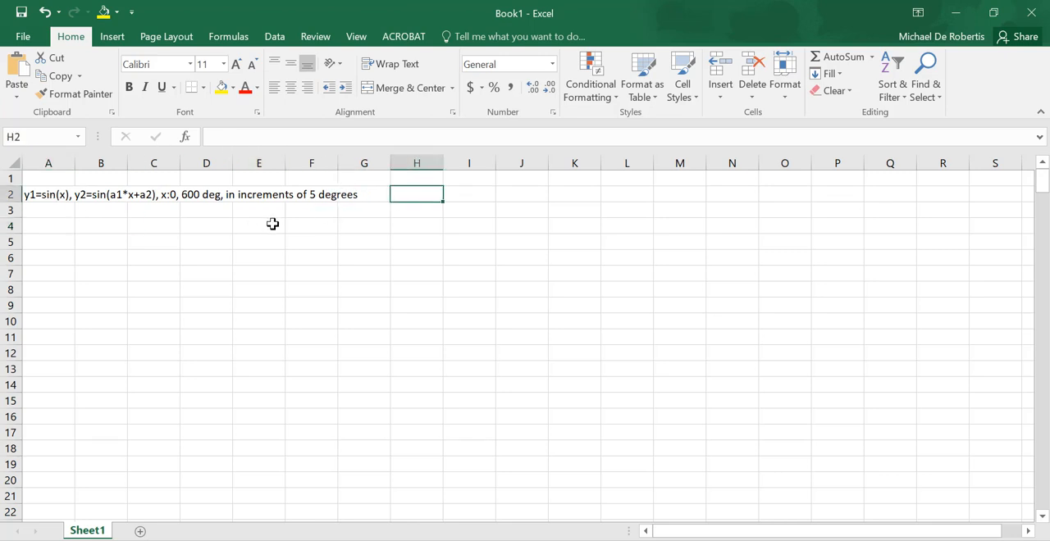
pyautogui.click(314, 226)
pyautogui.click(347, 224)
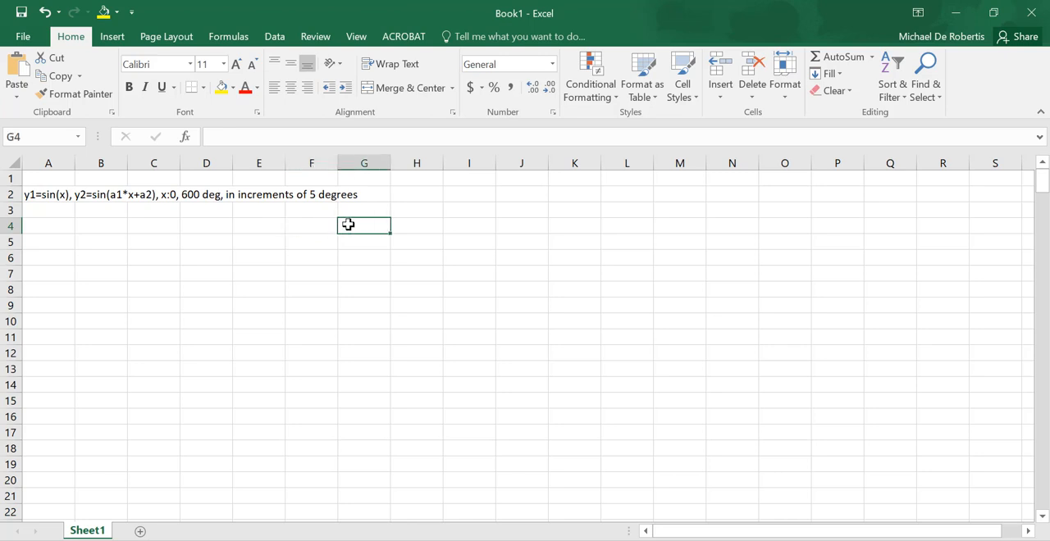
pyautogui.write('a1')
pyautogui.press('Tab')
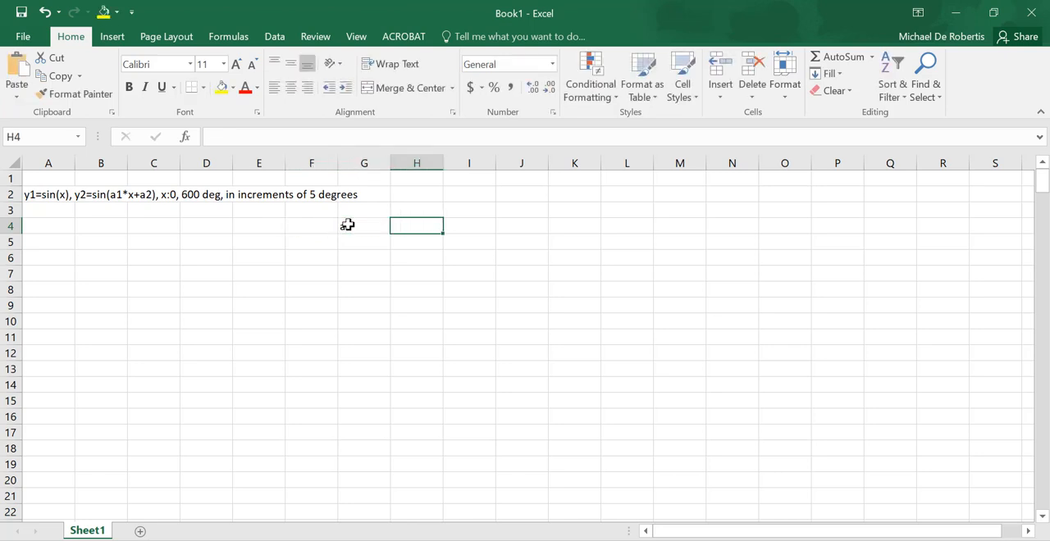
pyautogui.write('0.5')
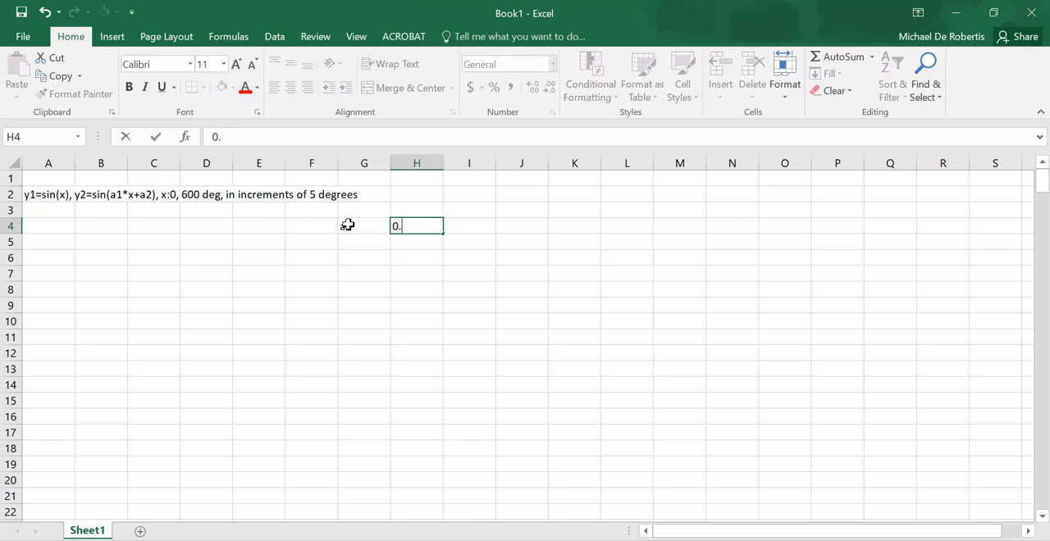
pyautogui.press('Return')
# - Enter the label "a2 (deg)" in cell G5 and its value -45 in cell H5
pyautogui.write('a2')
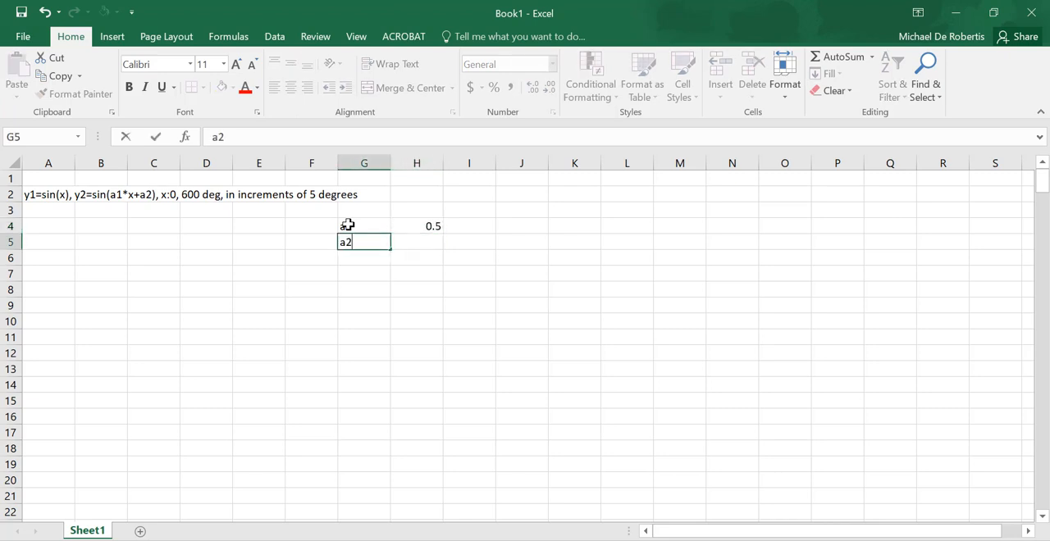
pyautogui.write(' (deg)')
pyautogui.press('Tab')
pyautogui.write('-')
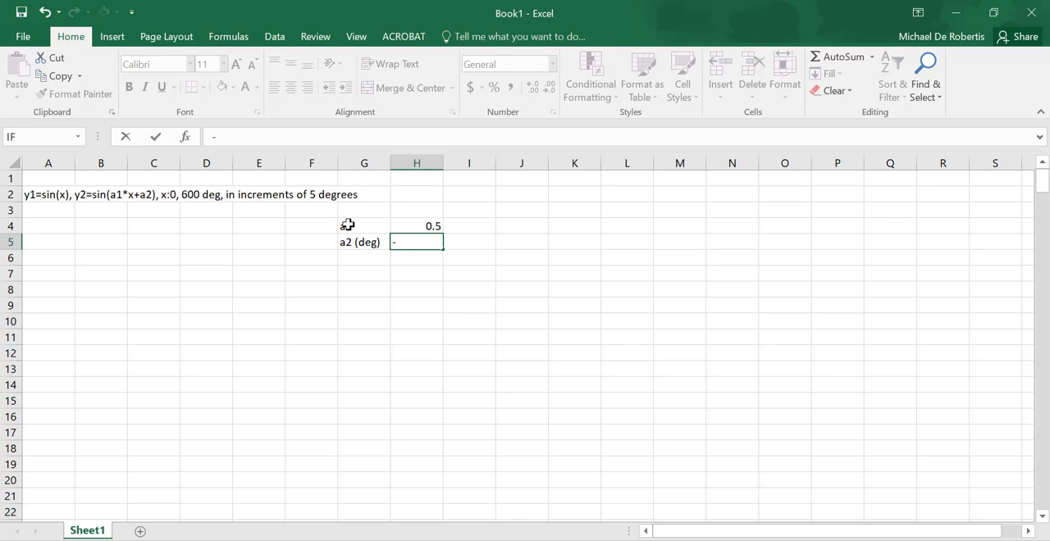
pyautogui.write('45')
pyautogui.press('Return')
# - Label cell G6 deg2rad and enter the conversion formula =pi()/180 in cell H6
pyautogui.press('Left')
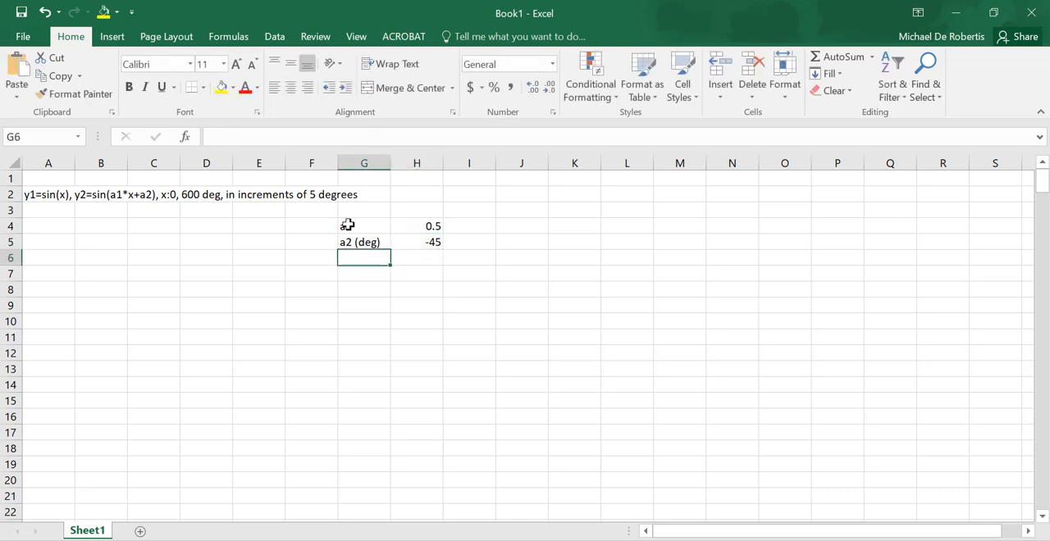
pyautogui.write('deg2rad')
pyautogui.press('Tab')
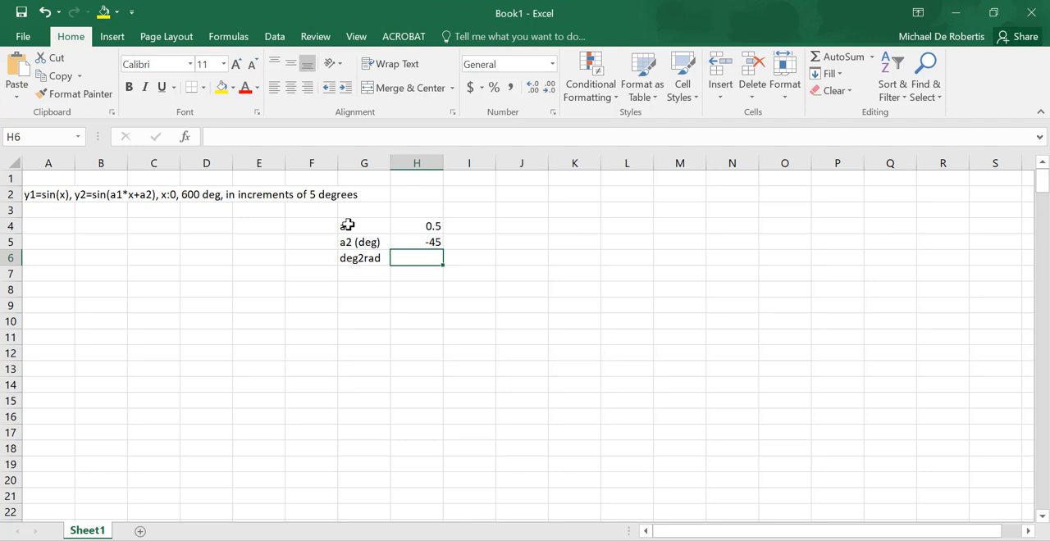
pyautogui.write('=')
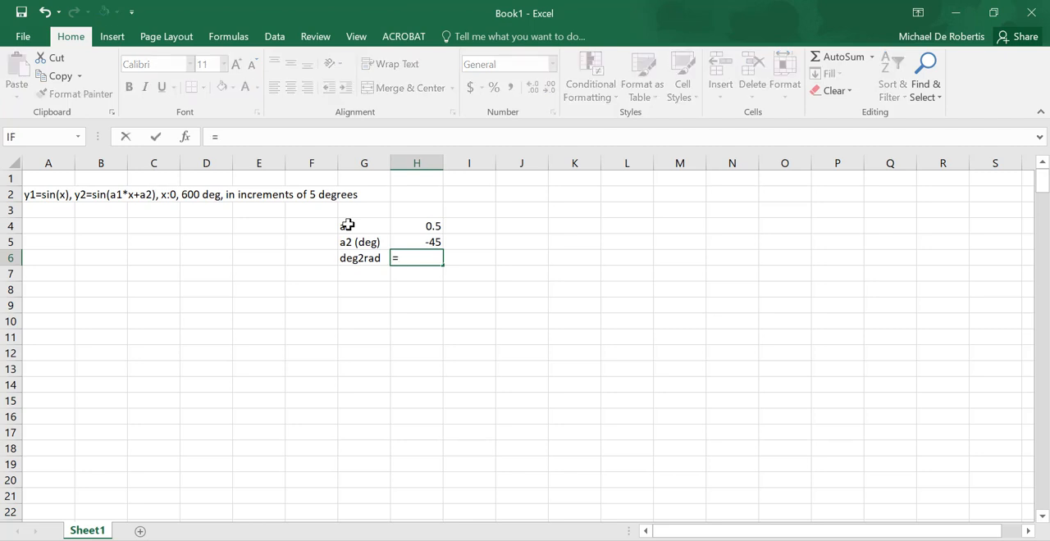
pyautogui.write('pi()')
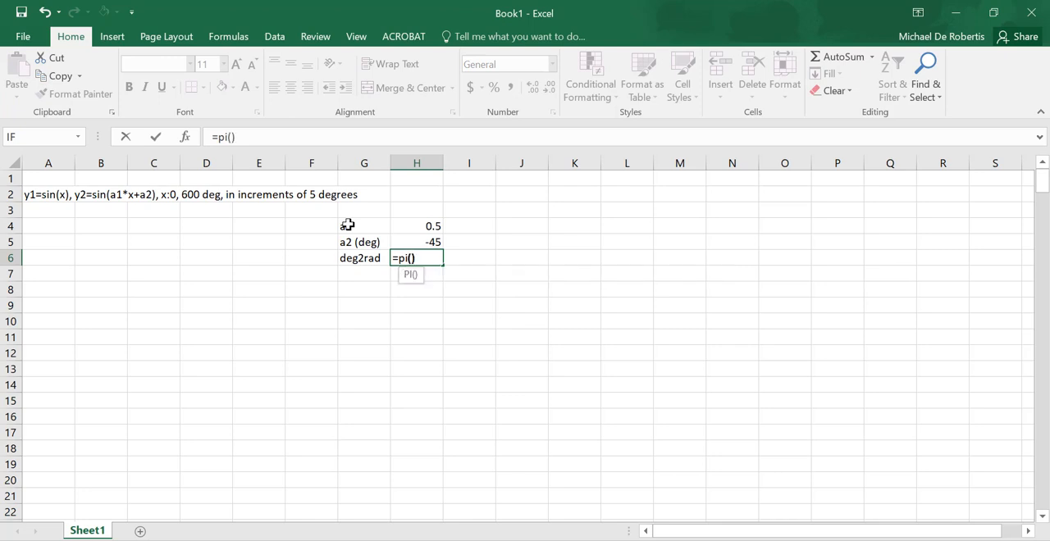
pyautogui.write('/180')
pyautogui.press('Return')
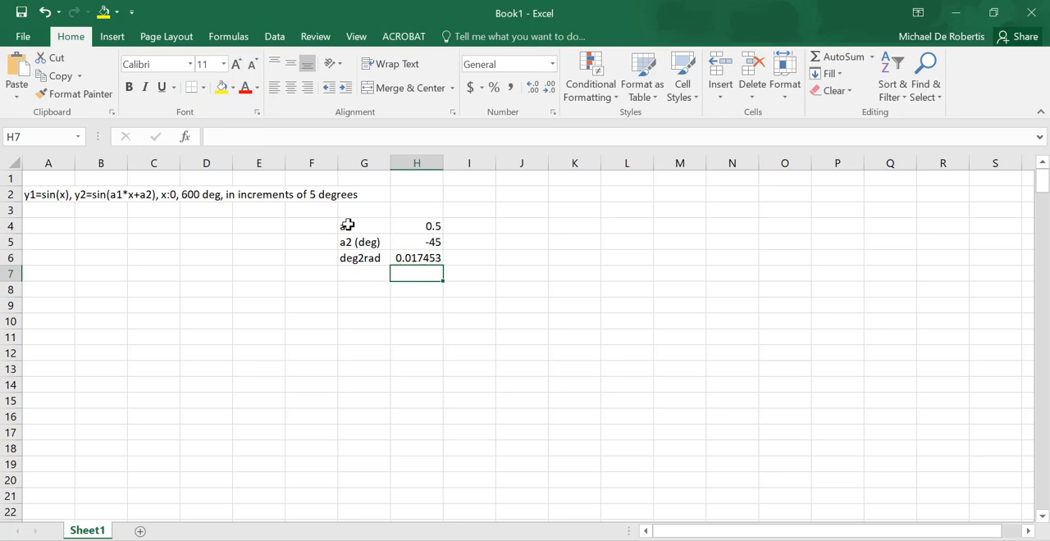
# - Insert a blank row above row 1 and select cell A1
pyautogui.press('Left')
pyautogui.press('Left')
pyautogui.press('Left')
pyautogui.press('Left')
pyautogui.press('Left')
pyautogui.press('Left')
pyautogui.press('Left')
pyautogui.press('Up')
pyautogui.press('Up')
pyautogui.press('Up')
pyautogui.press('Up')
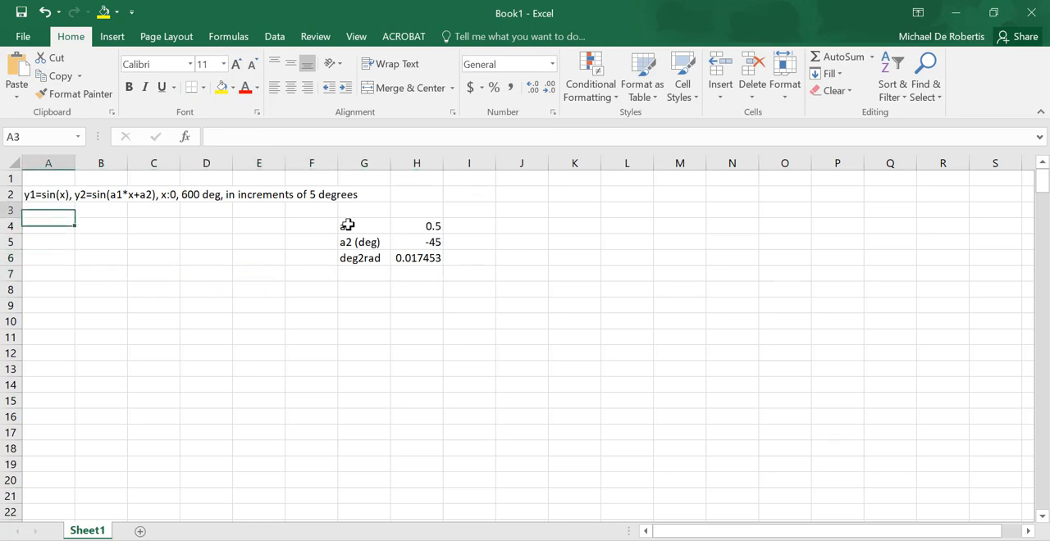
pyautogui.press('Up')
pyautogui.press('Up')
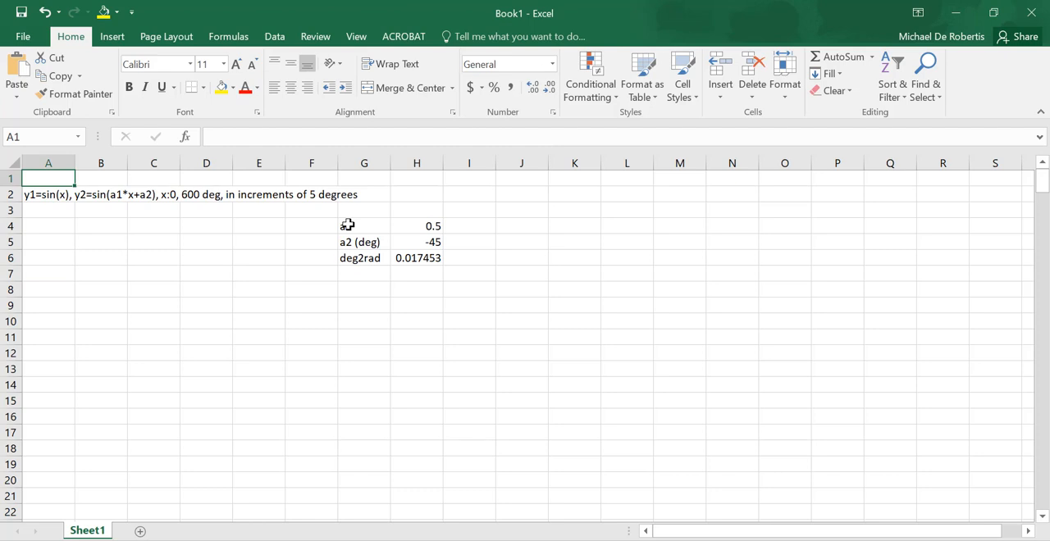
pyautogui.click(7, 178)
pyautogui.rightClick(8, 178)
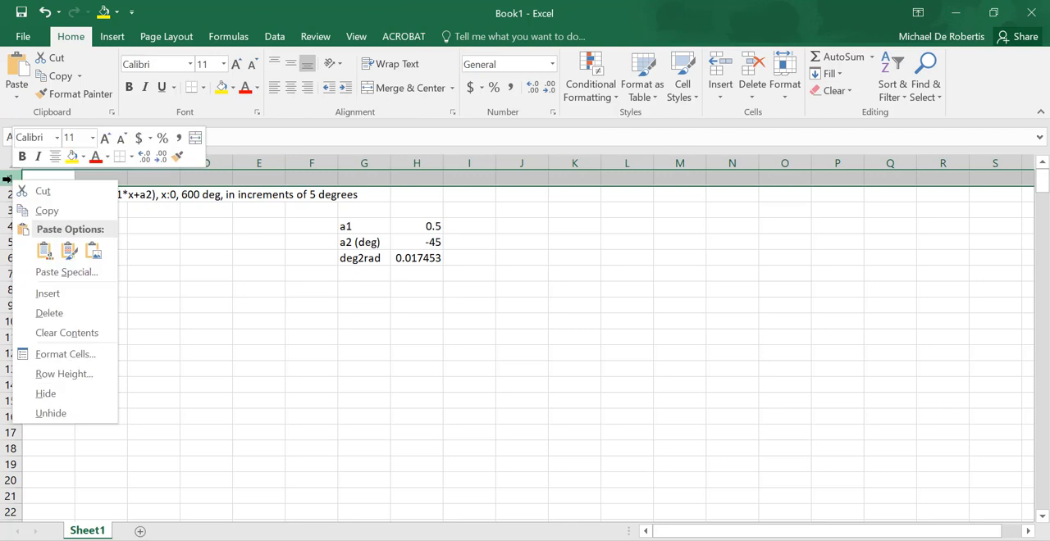
pyautogui.click(48, 294)
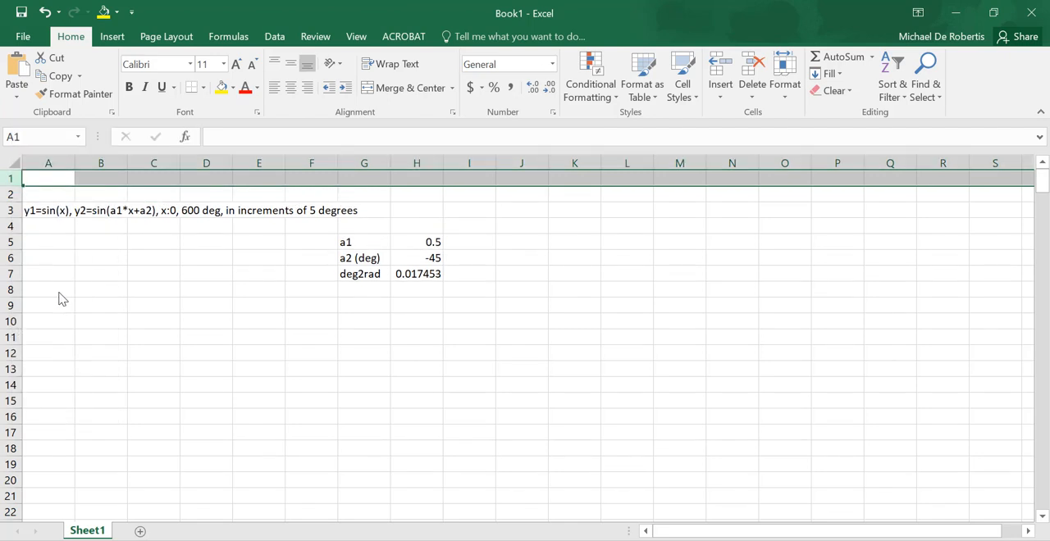
pyautogui.click(60, 177)
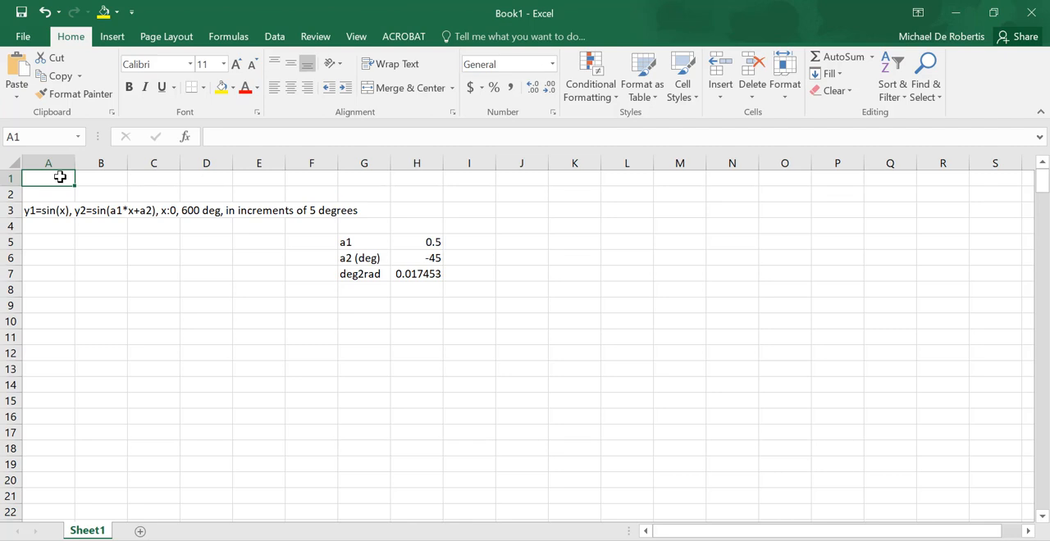
# - Enter the column headings x, y1 and y2 in cells A5 to C5
pyautogui.click(49, 242)
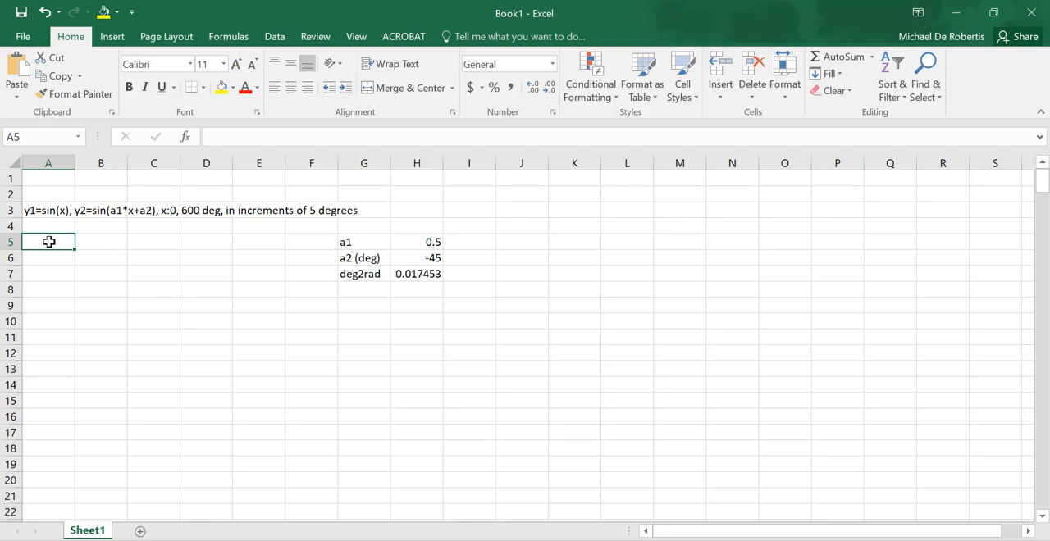
pyautogui.write('x')
pyautogui.press('Tab')
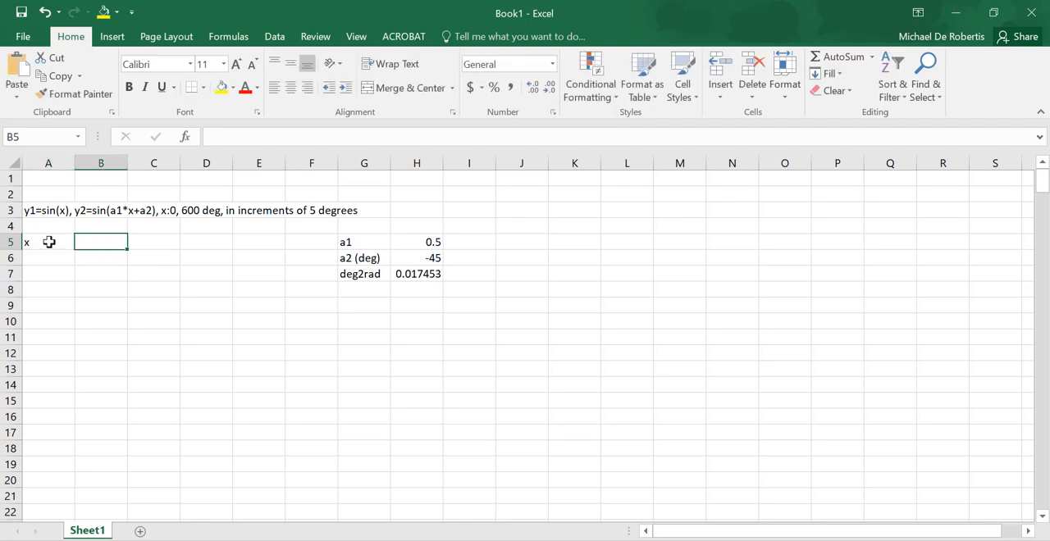
pyautogui.write('y1')
pyautogui.press('Tab')
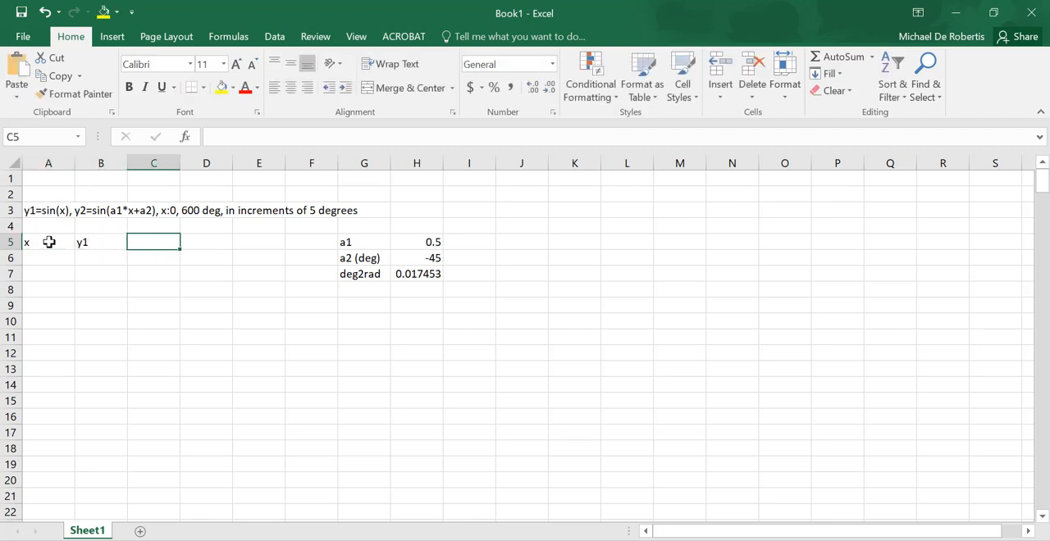
pyautogui.write('y2')
pyautogui.press('Down')
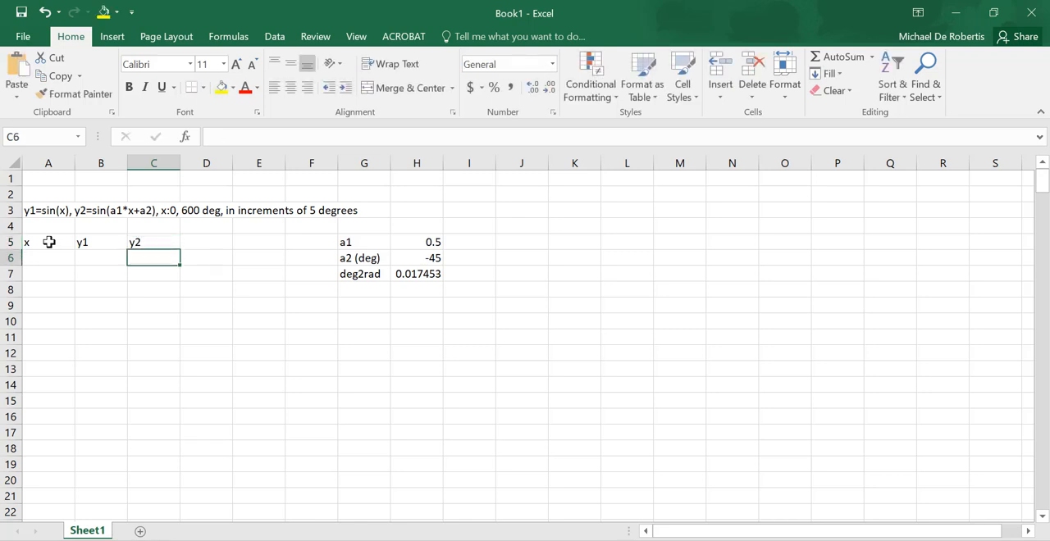
# - Enter 0 as the first x value in cell A6
pyautogui.press('Left')
pyautogui.press('Left')
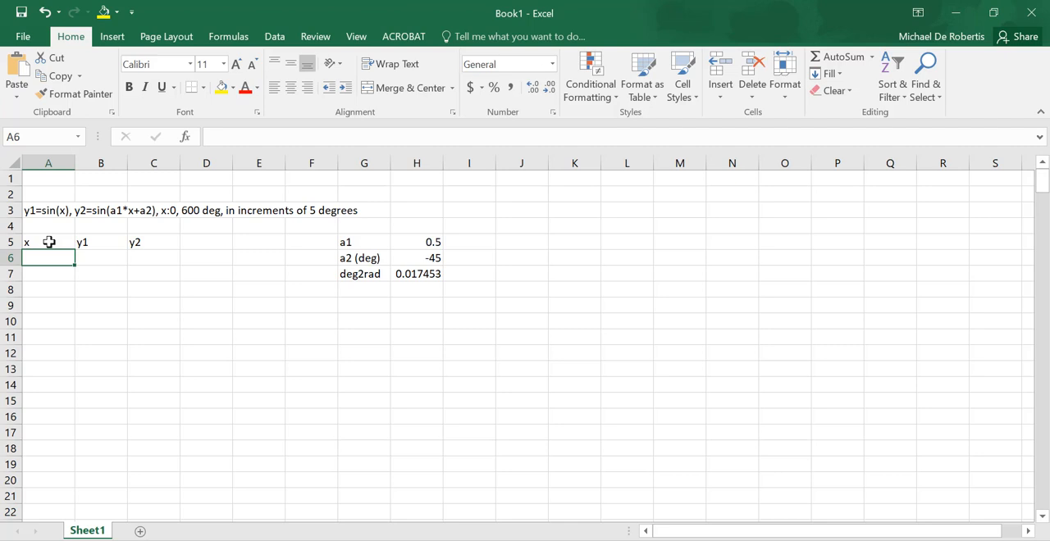
pyautogui.write('0')
pyautogui.press('Return')
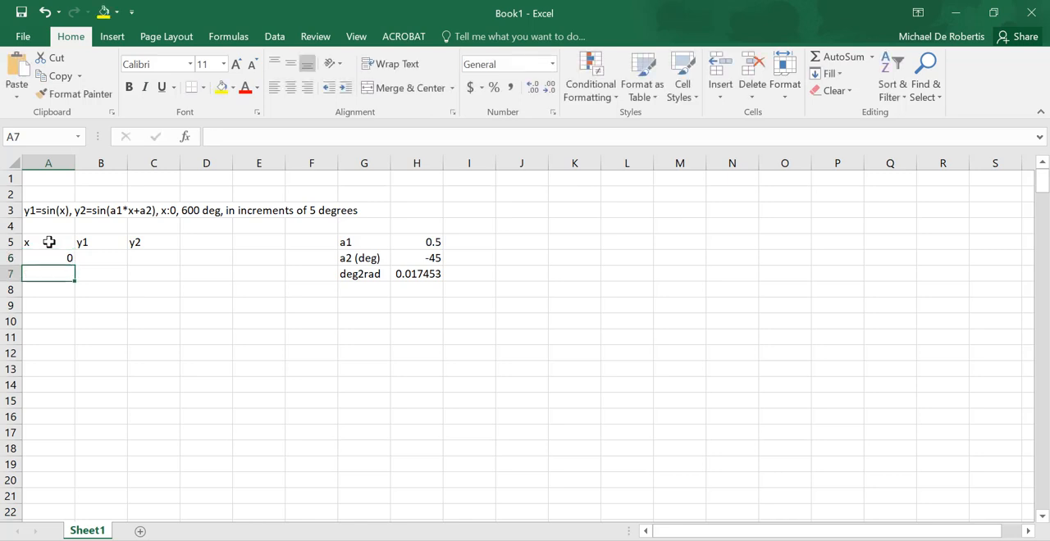
# - Fill column A from A6 down with a linear series using step value 5 and stop value 600
pyautogui.press('Up')
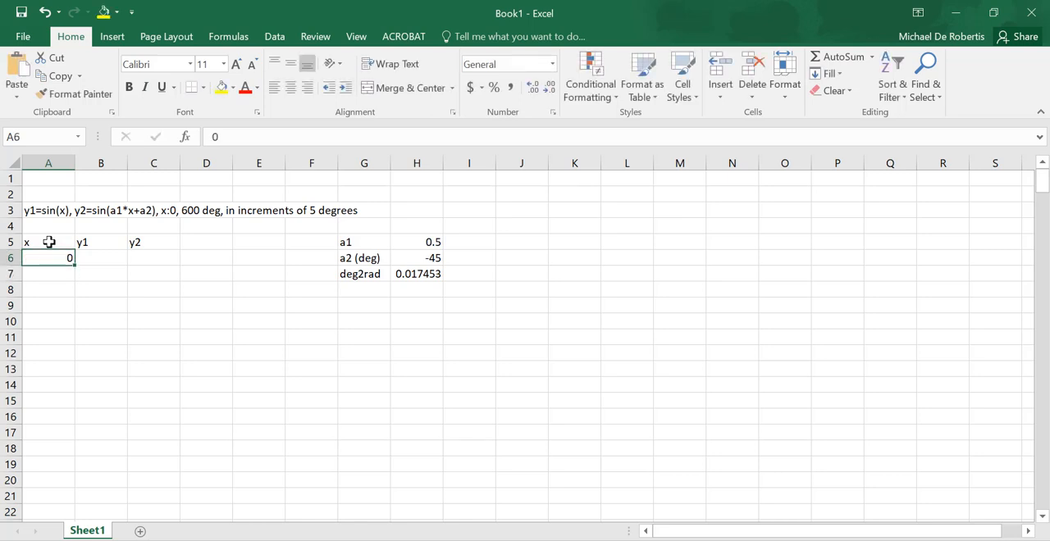
pyautogui.click(830, 74)
pyautogui.click(853, 192)
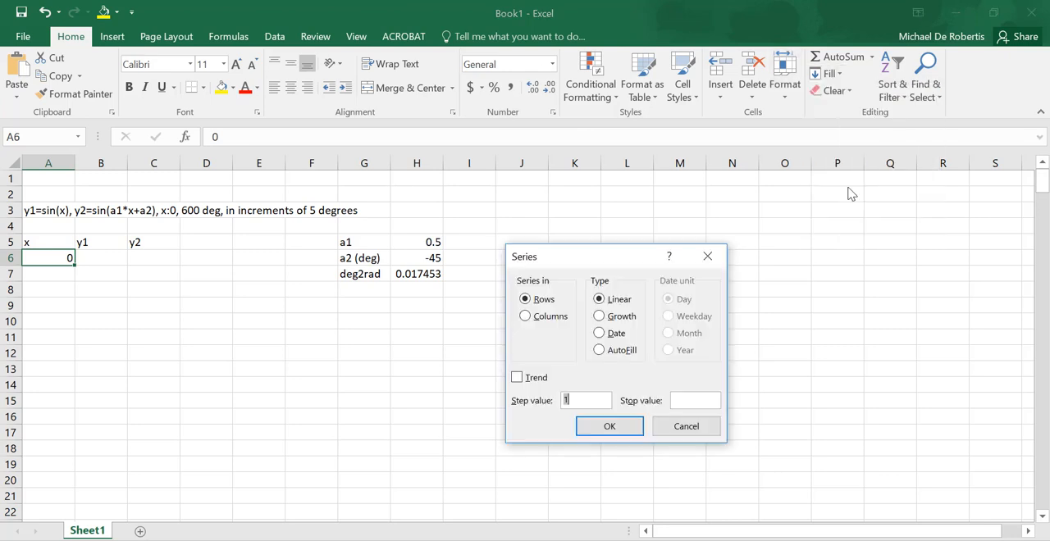
pyautogui.click(526, 317)
pyautogui.moveTo(585, 400); pyautogui.dragTo(544, 400)
pyautogui.write('5')
pyautogui.click(692, 401)
pyautogui.write('600')
pyautogui.click(623, 434)
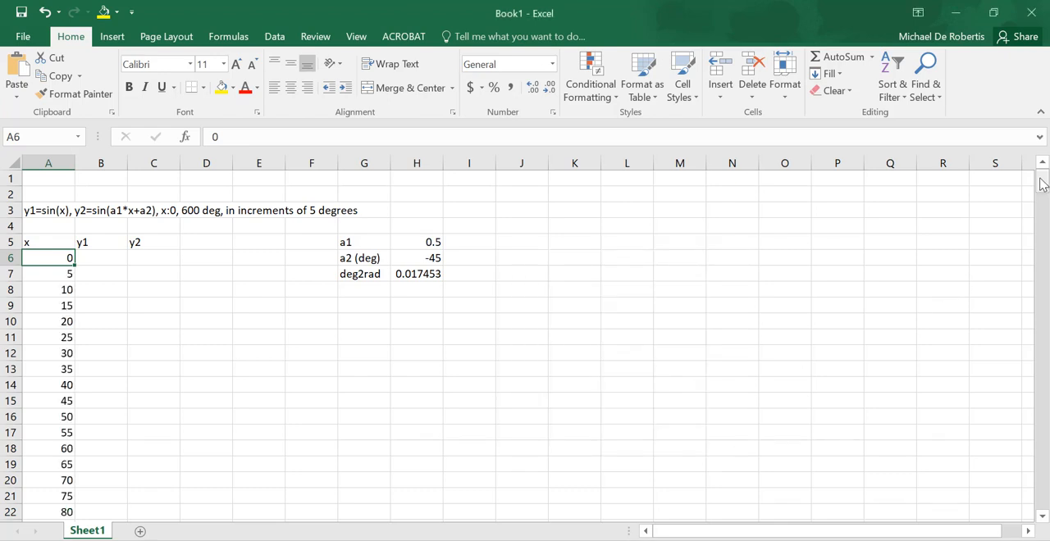
pyautogui.moveTo(1042, 182)
pyautogui.mouseDown()
pyautogui.moveTo(1042, 321)
pyautogui.moveTo(1042, 182)
pyautogui.mouseUp()
# - Enter the formula =SIN(A6*$H$7) in cell B6 and fill it down the y1 column alongside the x values
pyautogui.click(112, 257)
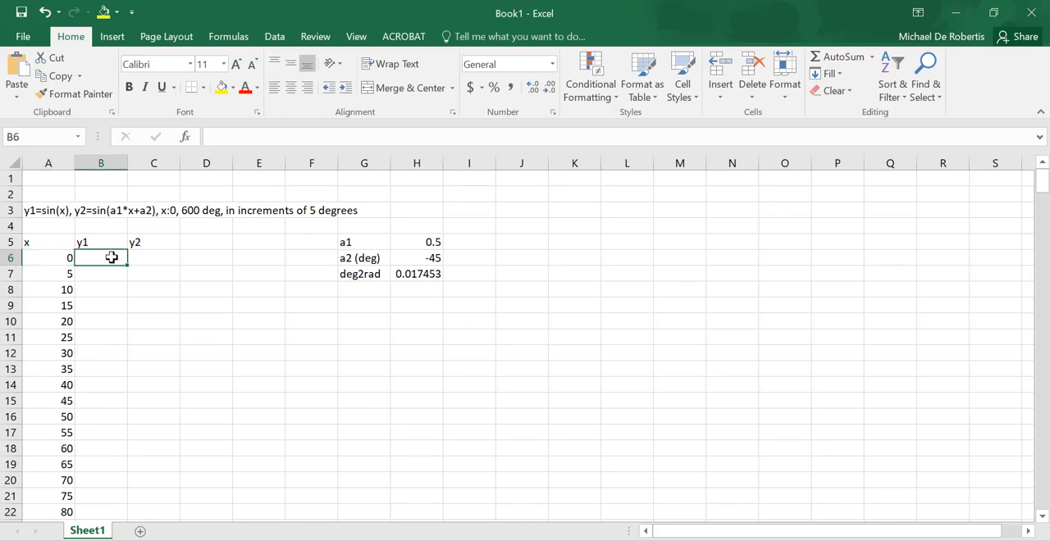
pyautogui.write('=')
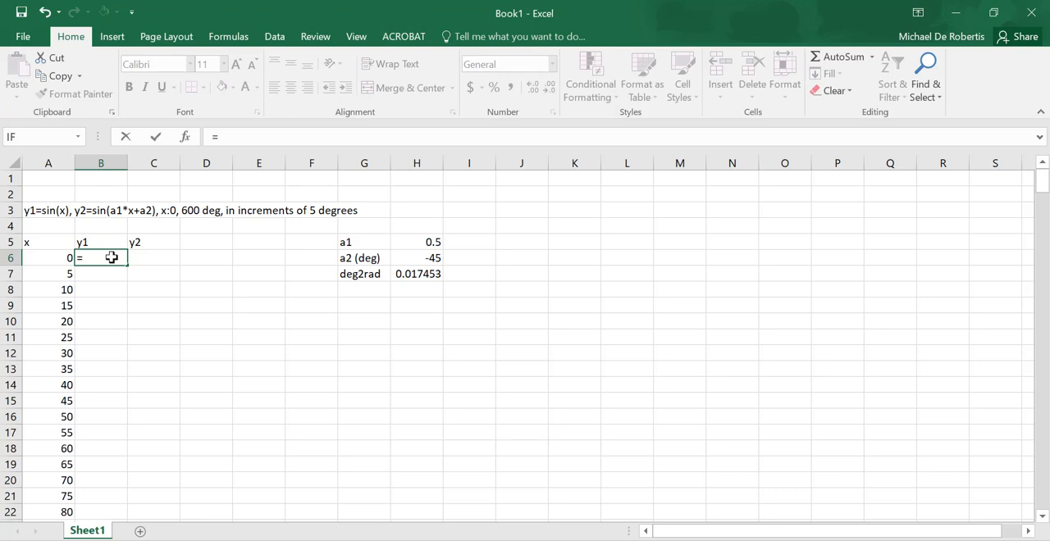
pyautogui.write('sin(')
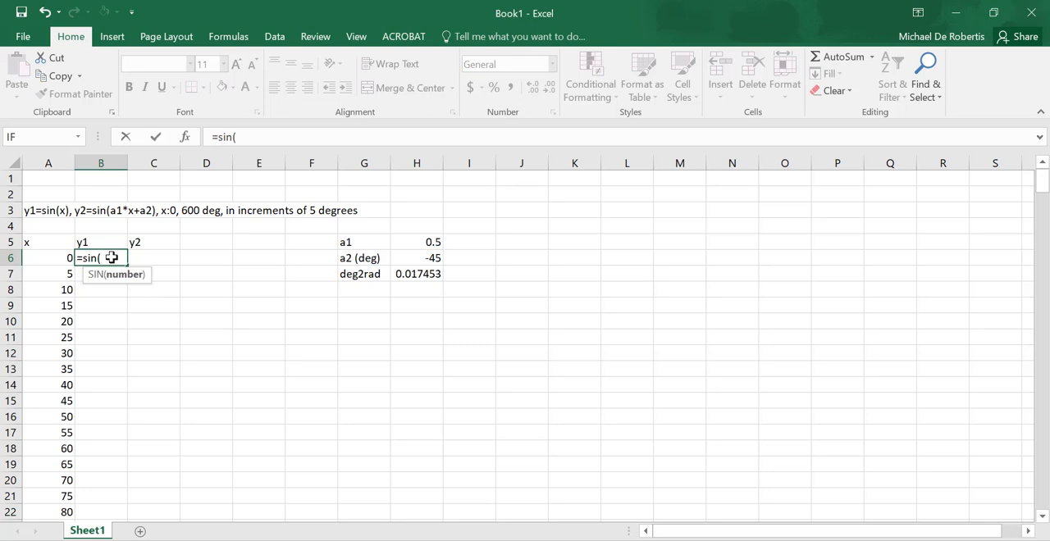
pyautogui.write('a6')
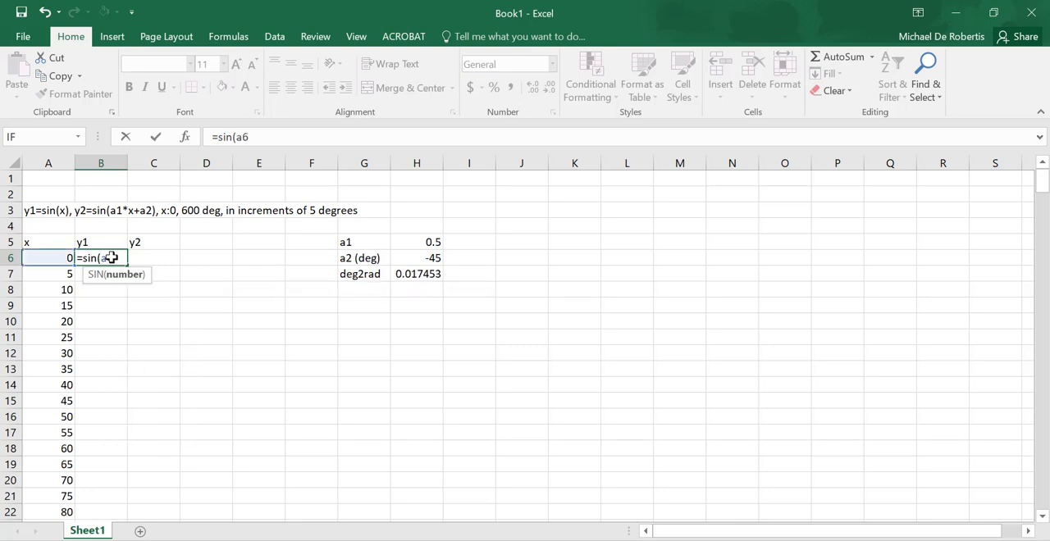
pyautogui.write('*')
pyautogui.write('$h$7)')
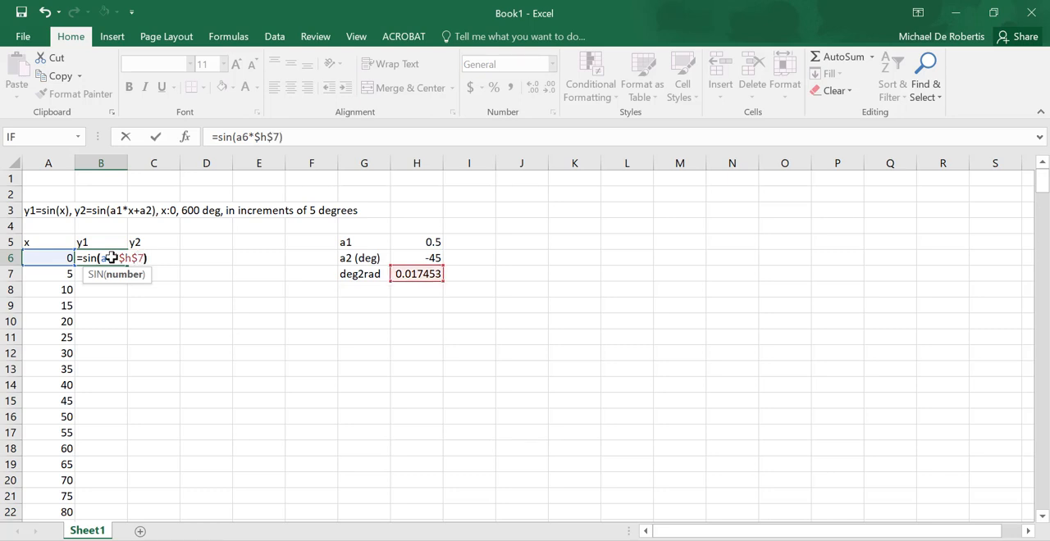
pyautogui.press('Return')
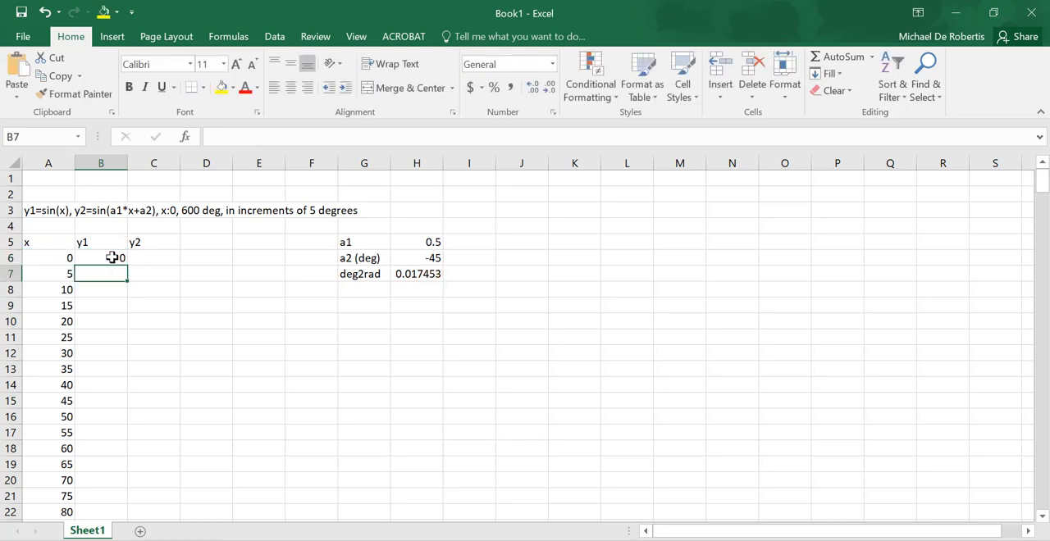
pyautogui.click(111, 257)
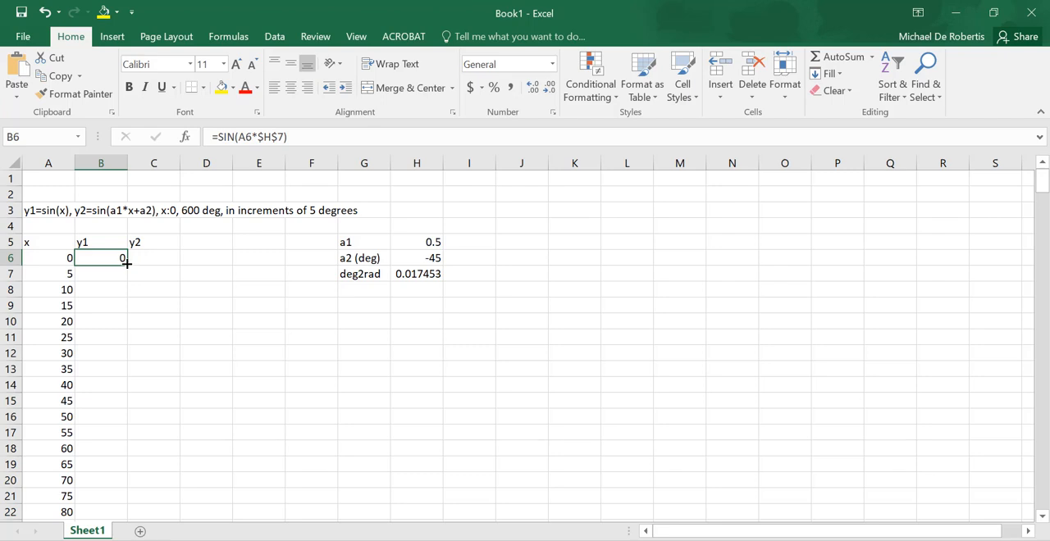
pyautogui.doubleClick(127, 263)
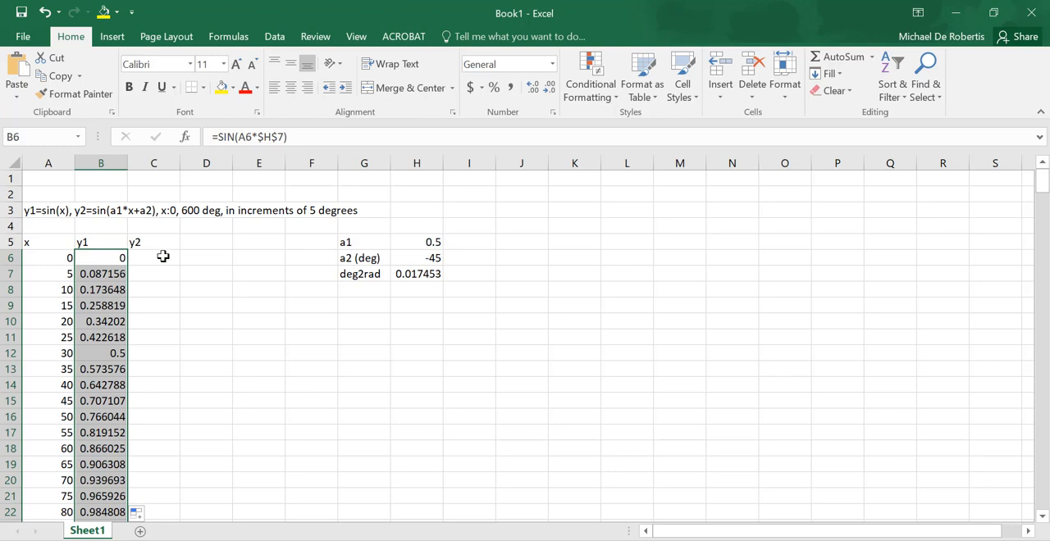
# - Enter the formula =SIN($H$5*A6*$H$7+$H$6*$H$7) in cell C6 and fill it down the y2 column
pyautogui.click(163, 257)
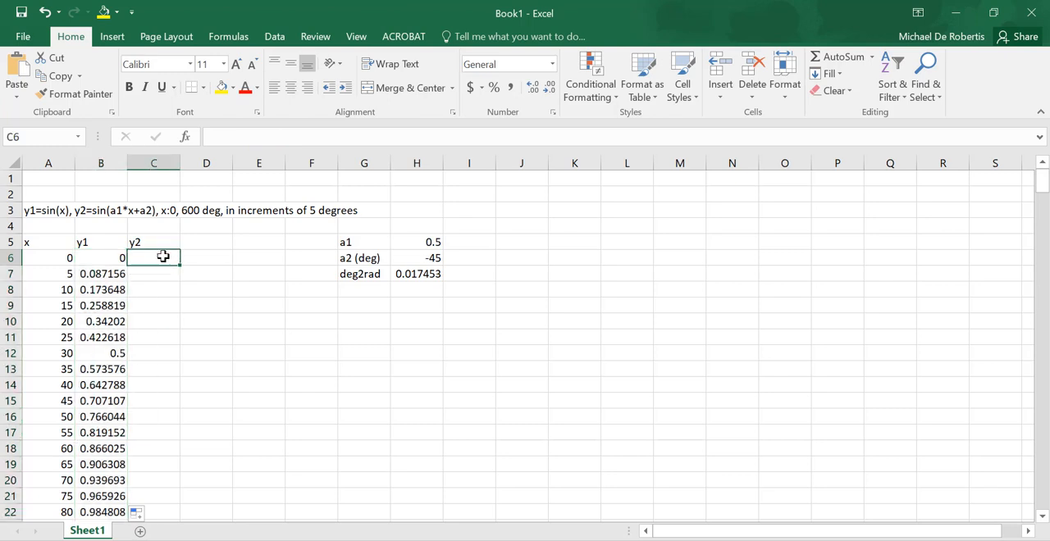
pyautogui.write('=sin(')
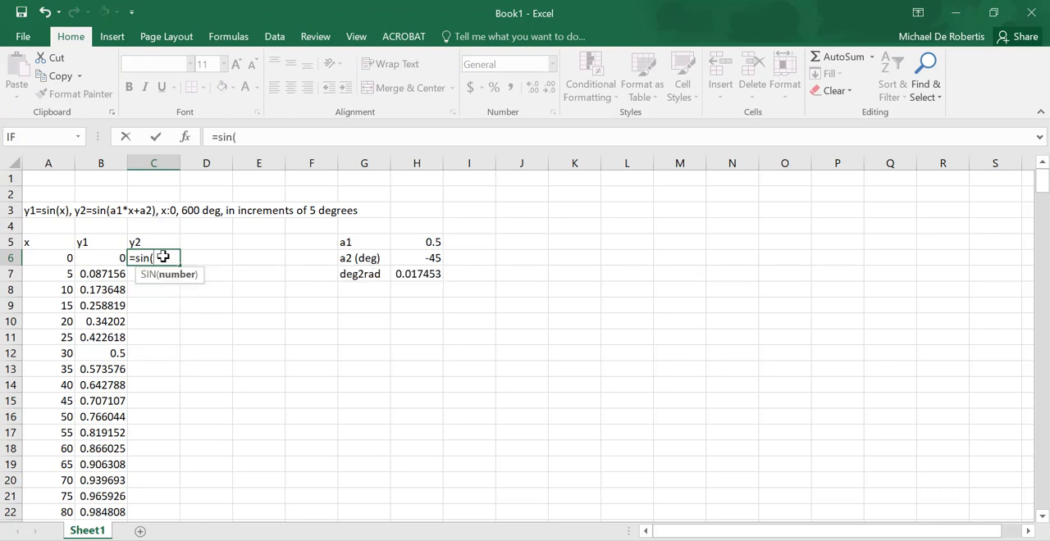
pyautogui.write('$h$5')
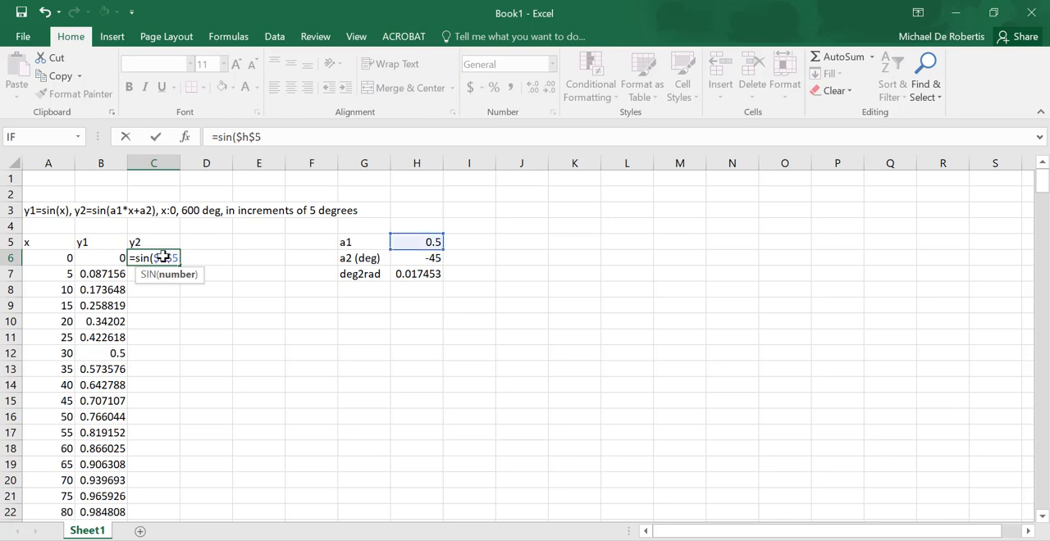
pyautogui.write('*a6')
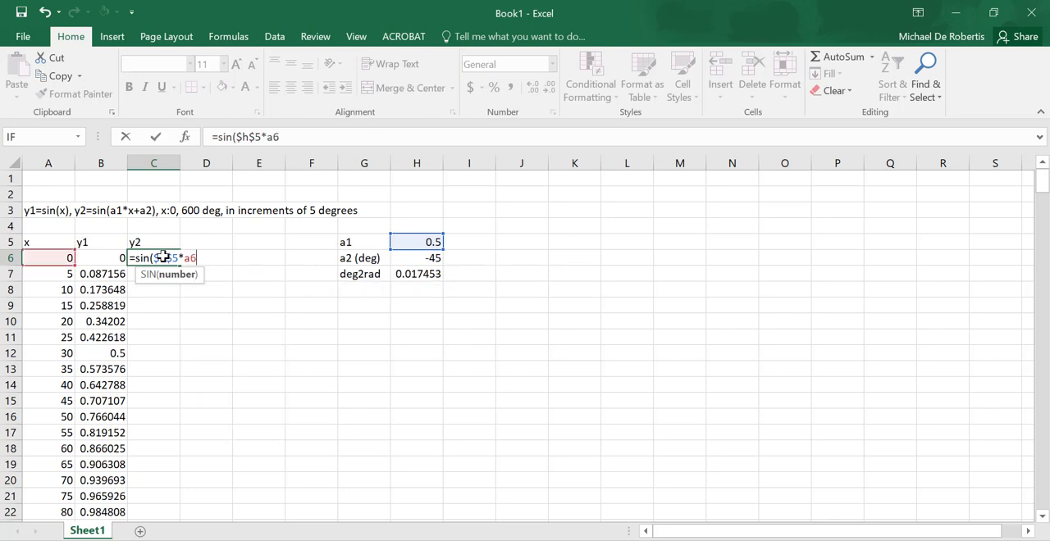
pyautogui.write('&')
pyautogui.press('BackSpace')
pyautogui.write('*$h$7')
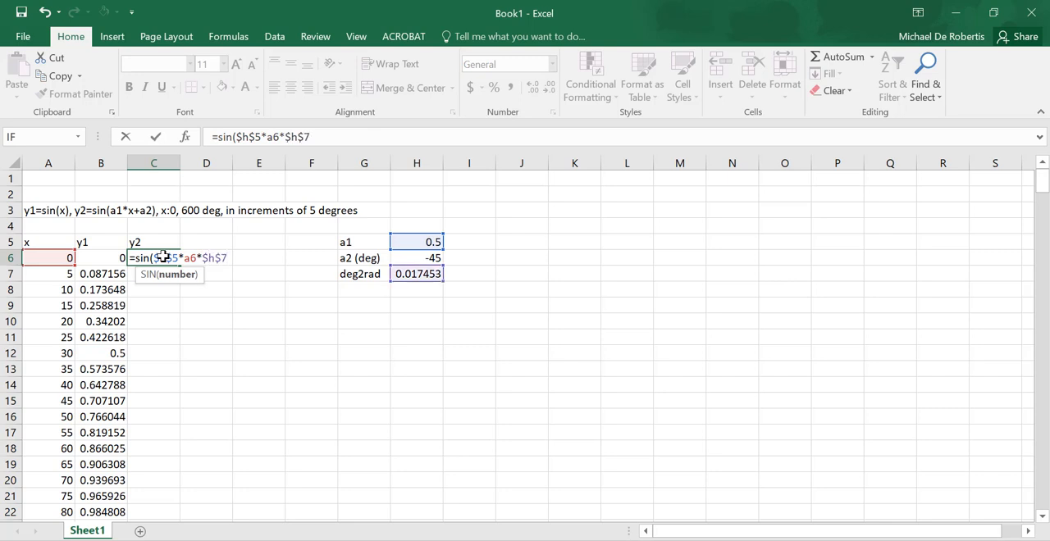
pyautogui.write('+$h$6')
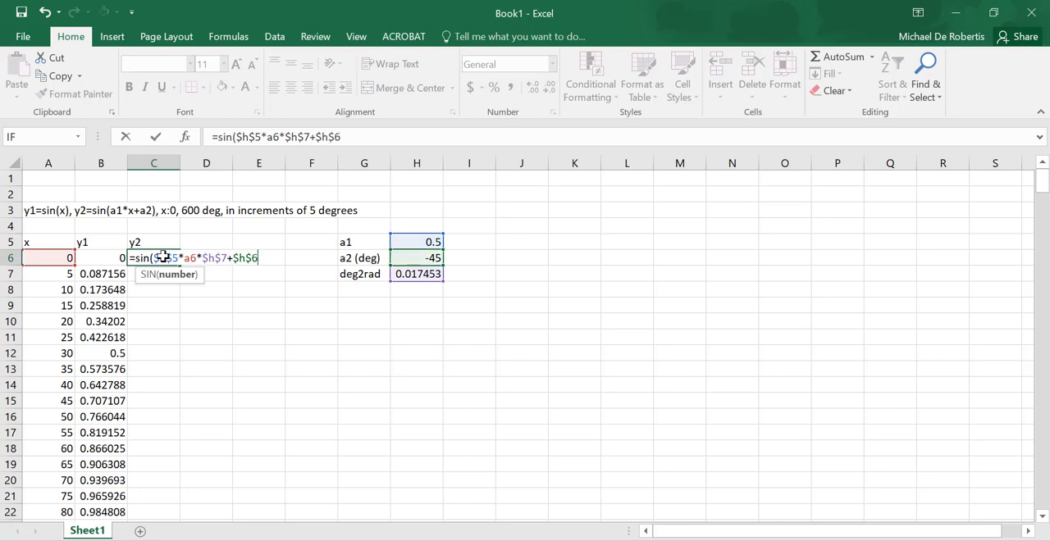
pyautogui.write('*$h$7)')
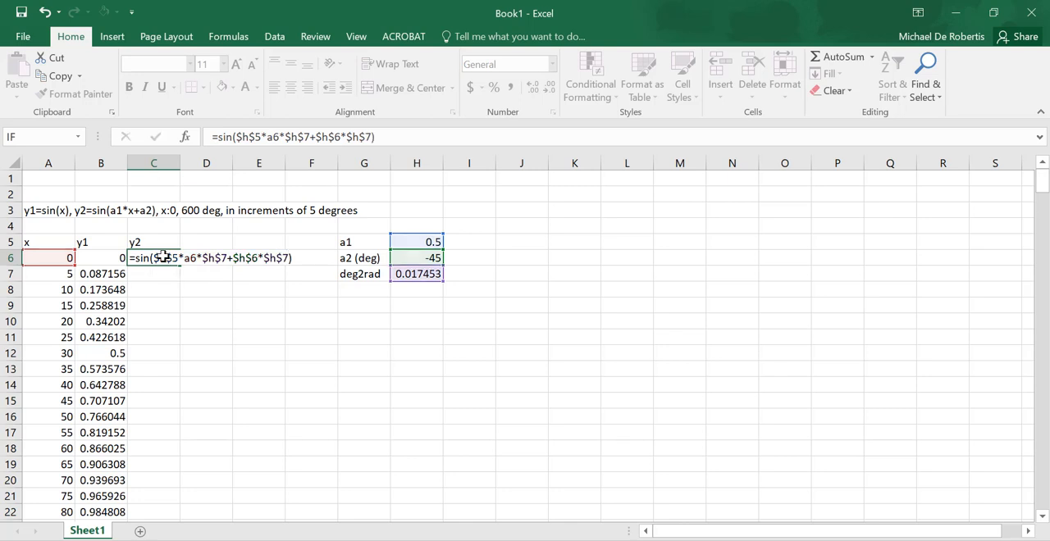
pyautogui.press('Return')
pyautogui.click(169, 257)
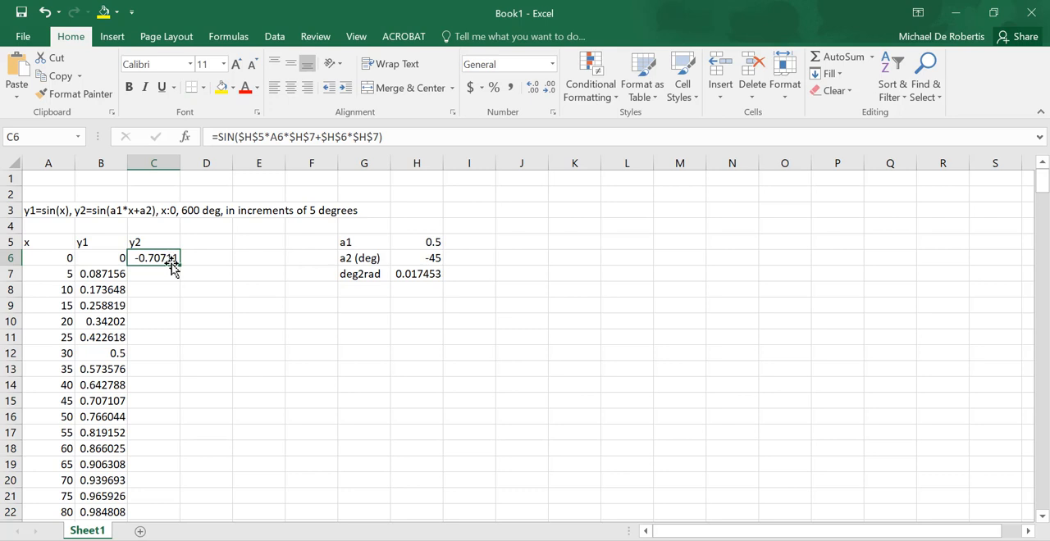
pyautogui.doubleClick(177, 263)
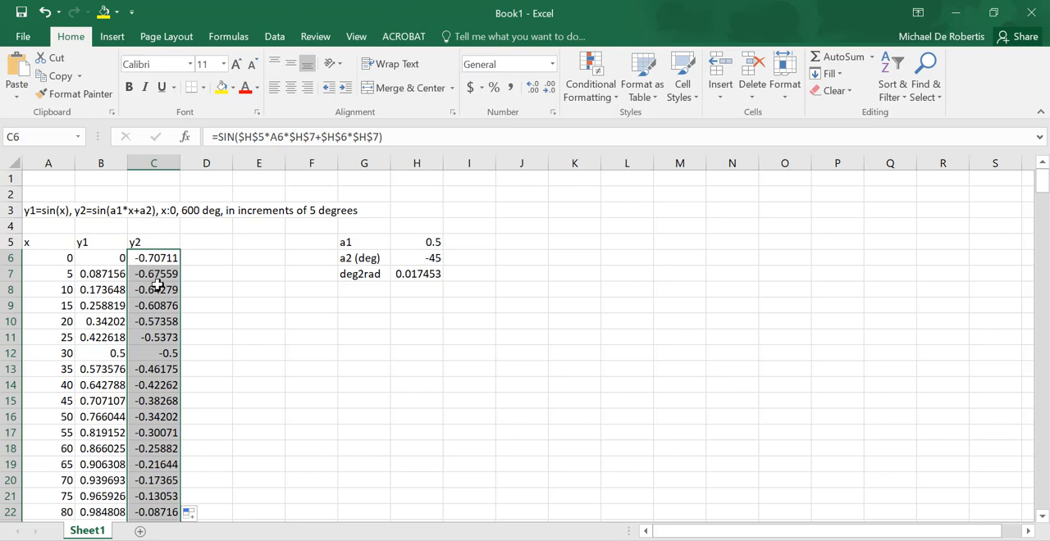
# - Try pasting a copy of the y2 formulas from column C into column E starting at E6, and undo the paste
pyautogui.hotkey('ctrl', 'c')
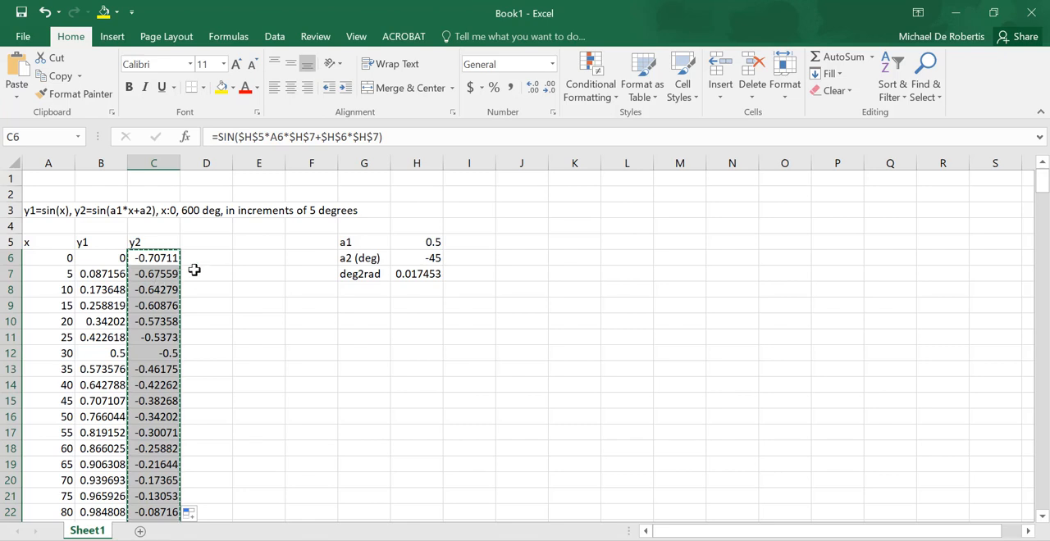
pyautogui.click(262, 257)
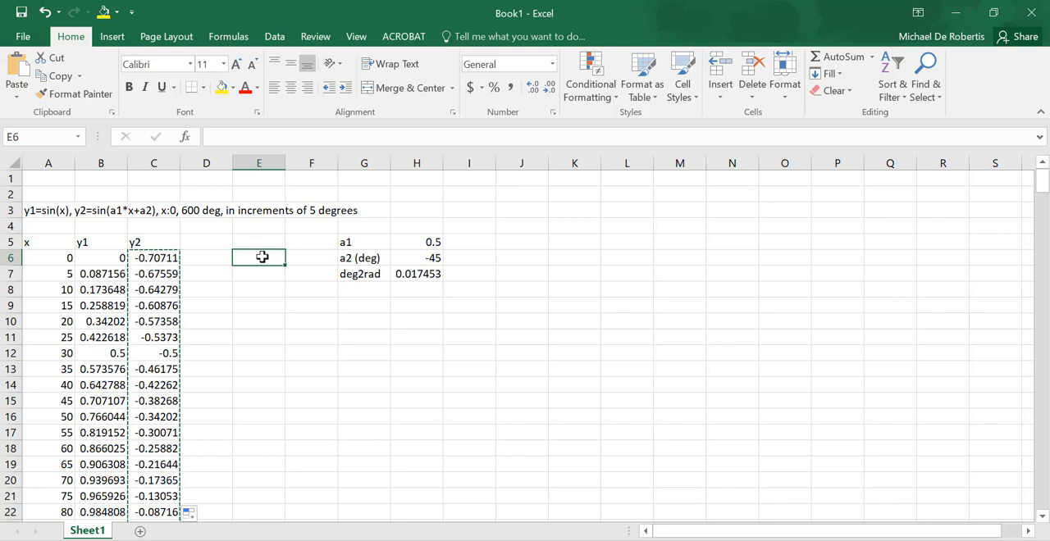
pyautogui.hotkey('ctrl', 'v')
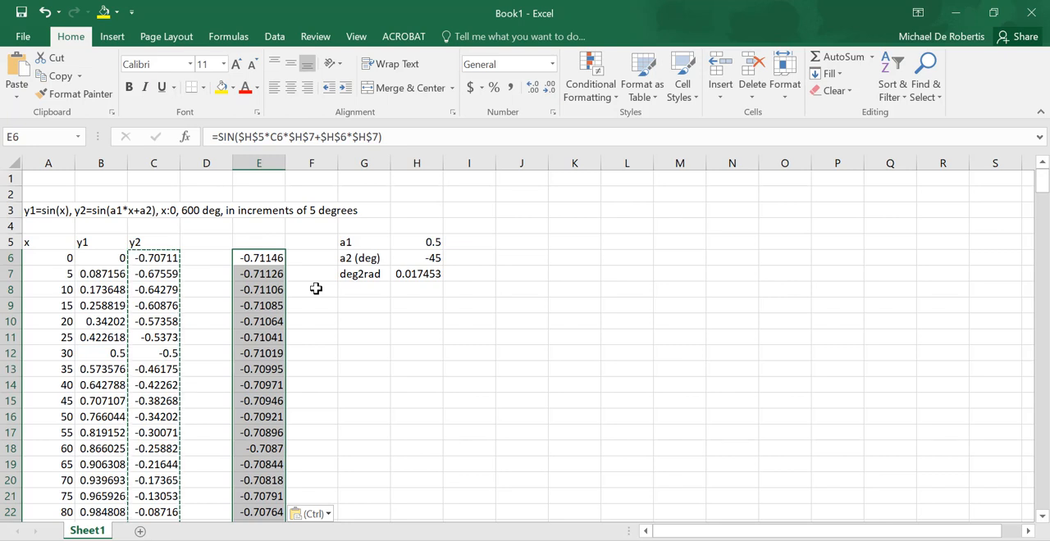
pyautogui.press('ctrl')
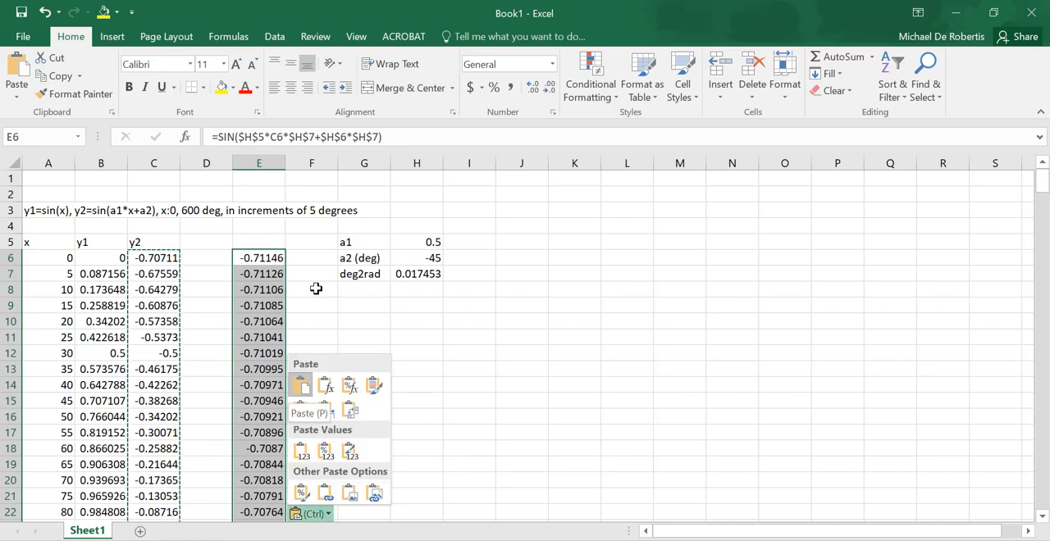
pyautogui.click(271, 251)
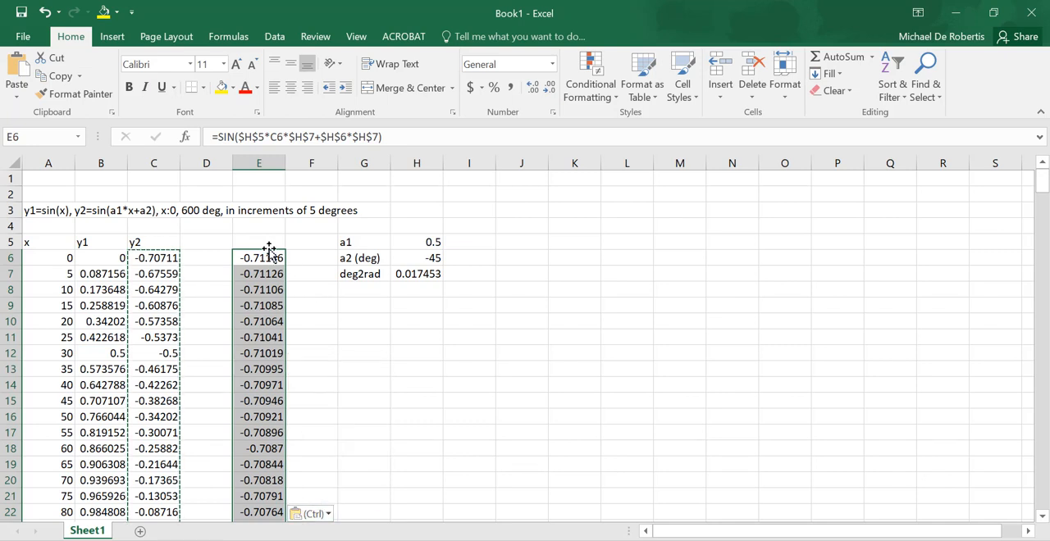
pyautogui.hotkey('ctrl', 'z')
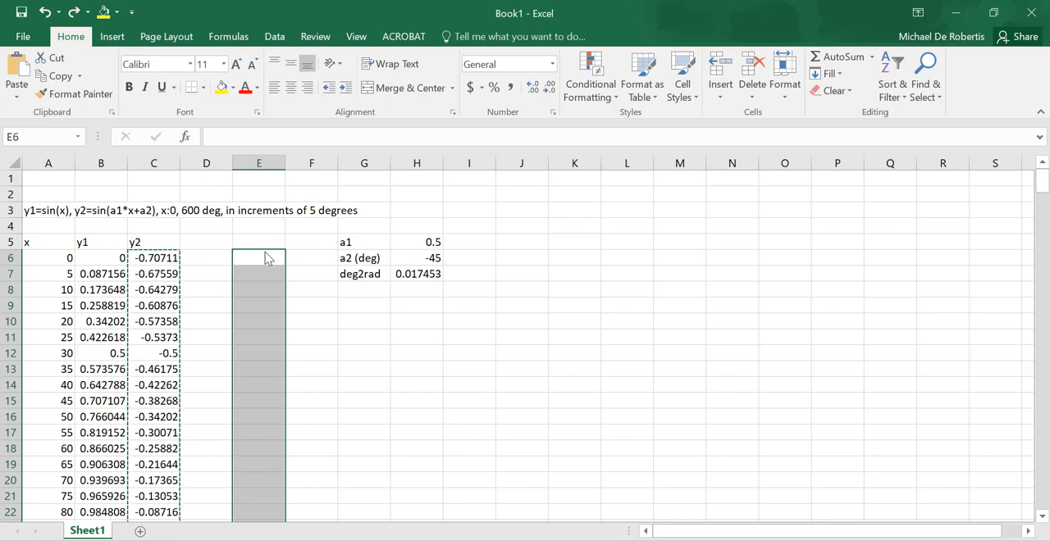
# - Paste the copied y2 cells as values only into column E from E6 and inspect the contents of E6 and E7
pyautogui.rightClick(256, 259)
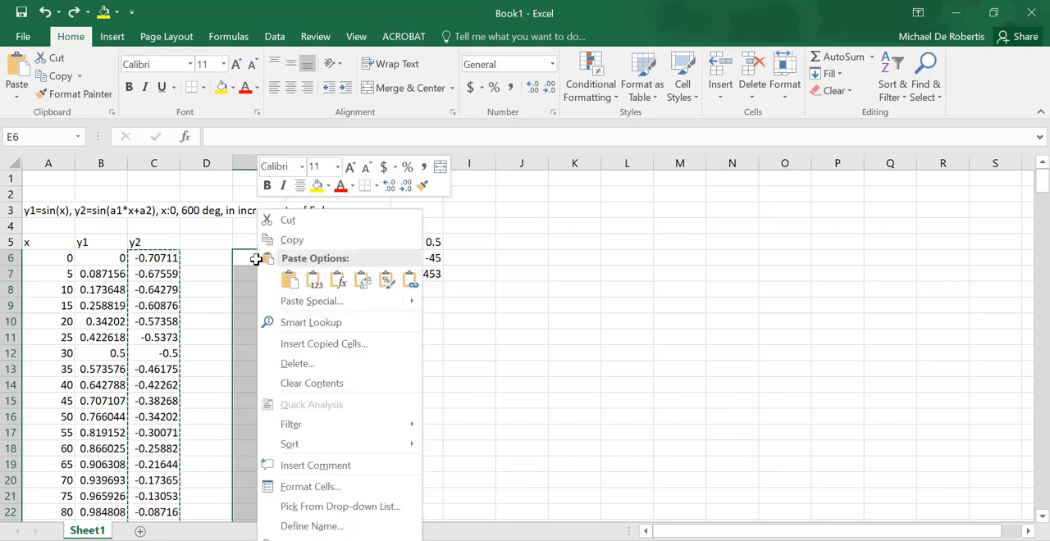
pyautogui.click(314, 283)
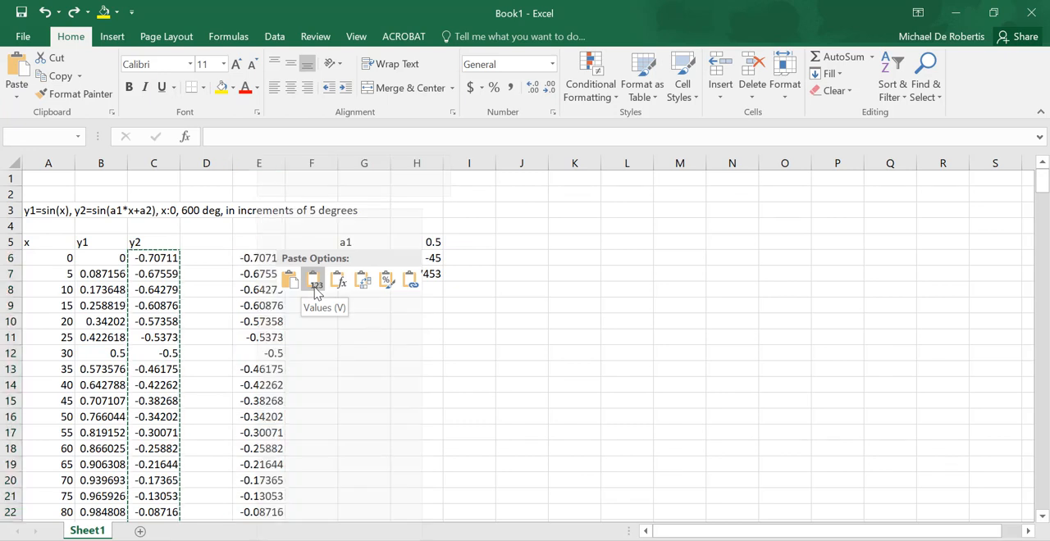
pyautogui.click(314, 287)
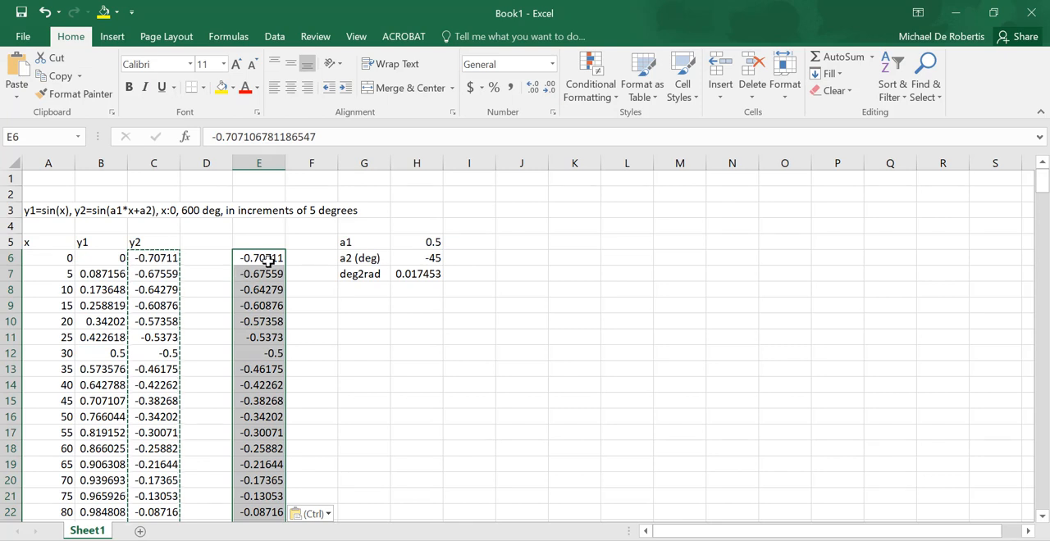
pyautogui.press('Down')
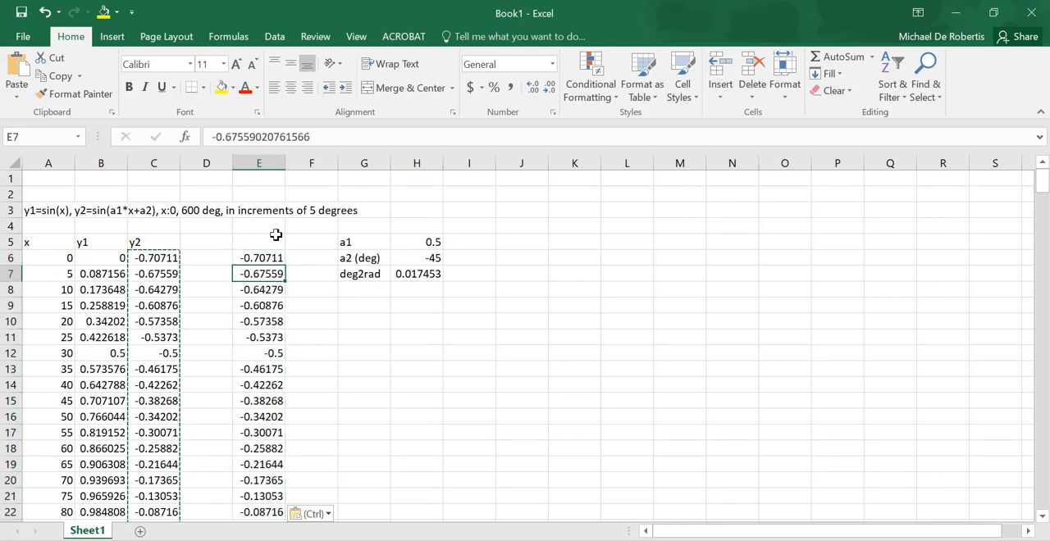
pyautogui.click(272, 256)
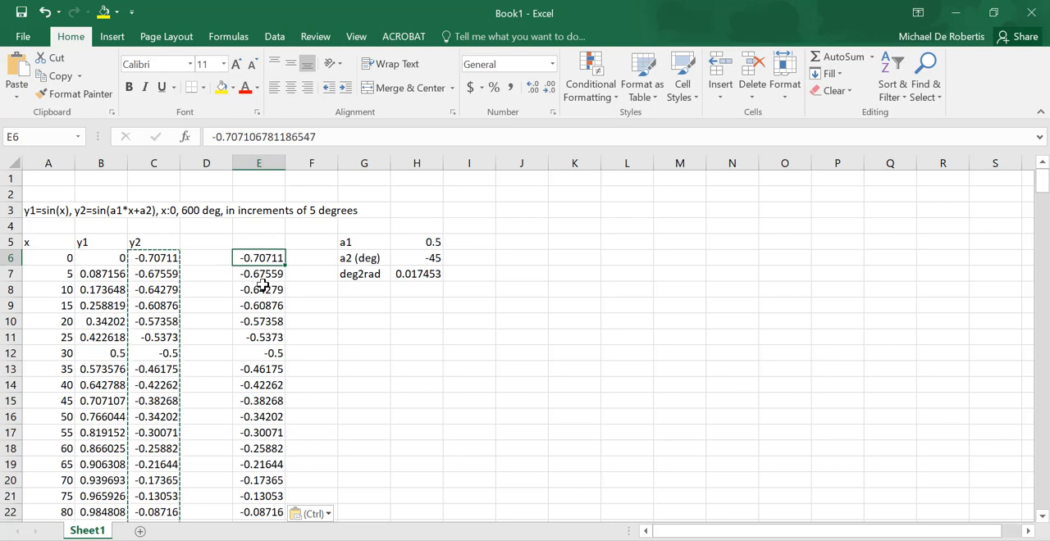
# - Remove the pasted values from column E and restore the filled y2 formulas in column C
pyautogui.hotkey('ctrl', 'shift', 'Down')
pyautogui.press('Delete')
pyautogui.hotkey('ctrl', 'z')
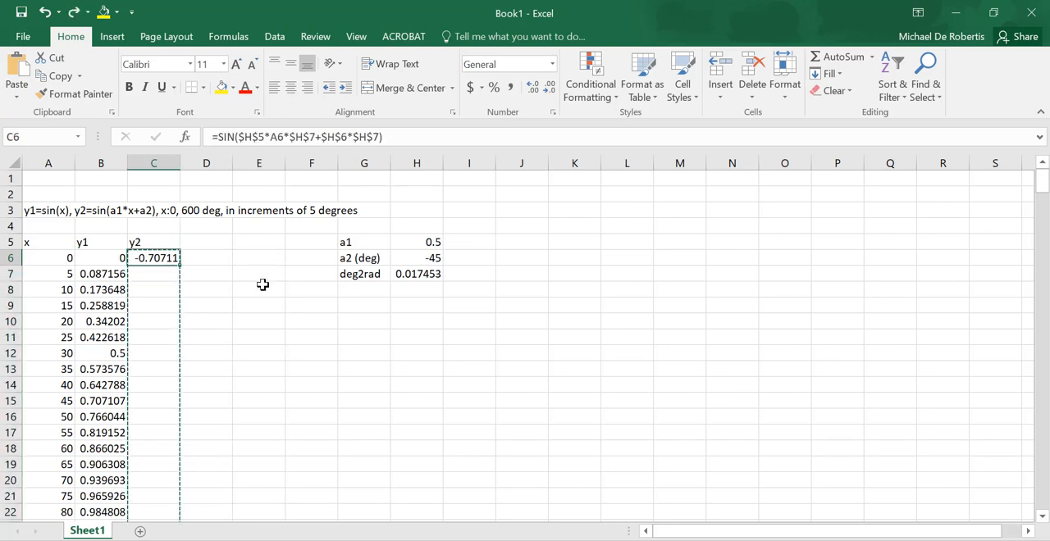
pyautogui.hotkey('ctrl', 'v')
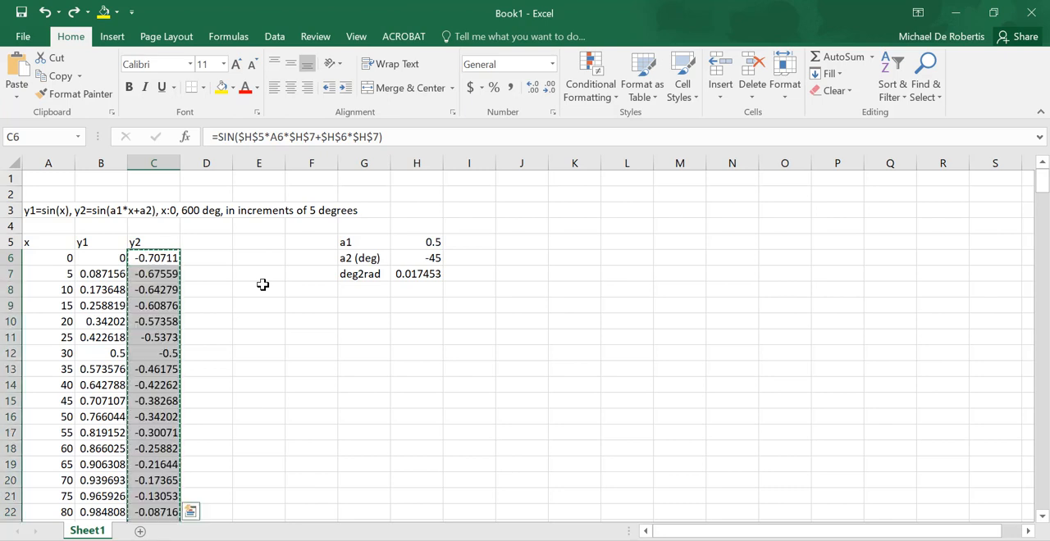
# - Insert the recommended Line chart of the data in A6:C126 and place it enlarged beside the parameters, spanning about columns I to R
pyautogui.click(410, 274)
pyautogui.scroll(-1, 410, 274)
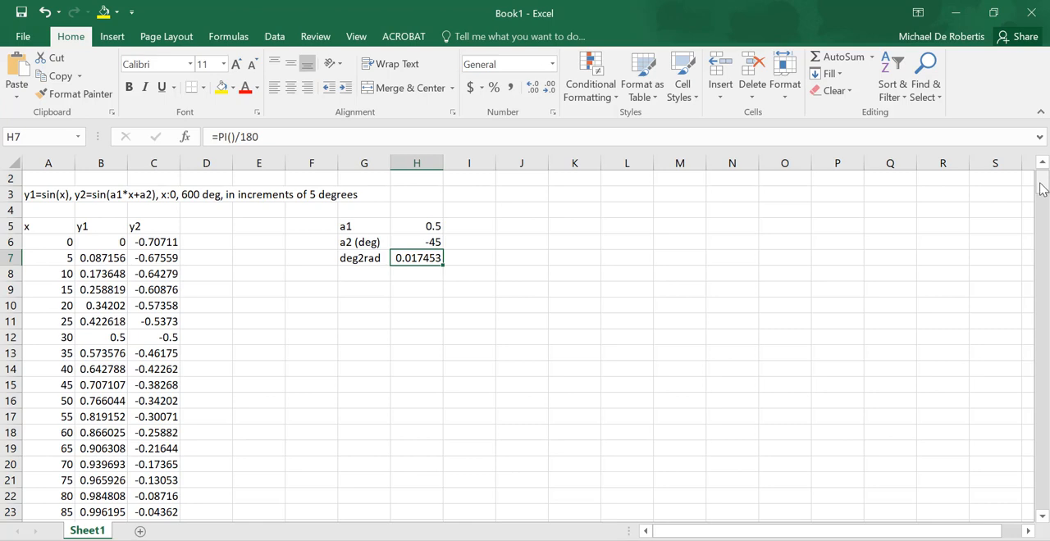
pyautogui.moveTo(1040, 189); pyautogui.dragTo(1040, 312)
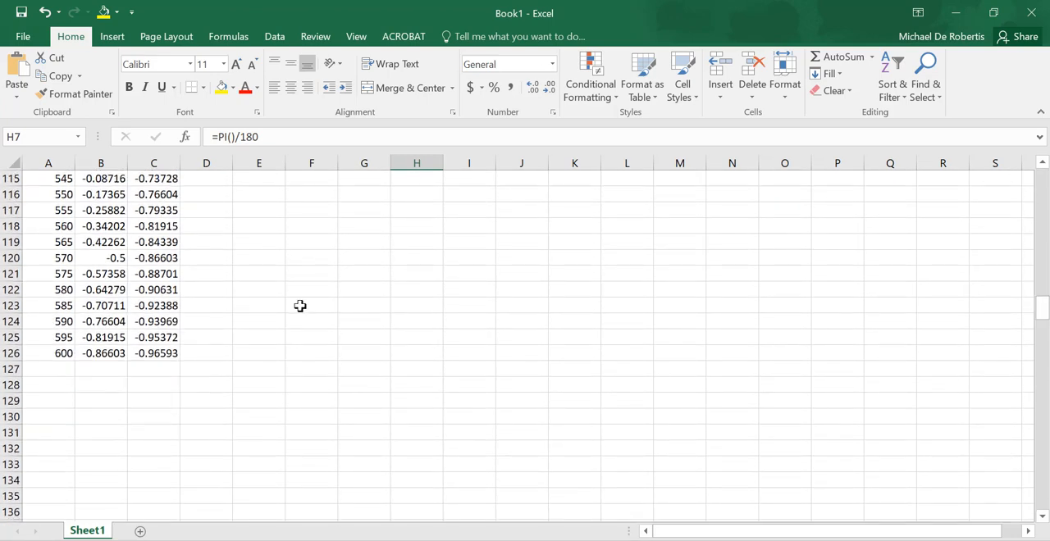
pyautogui.moveTo(169, 353); pyautogui.dragTo(52, 259)
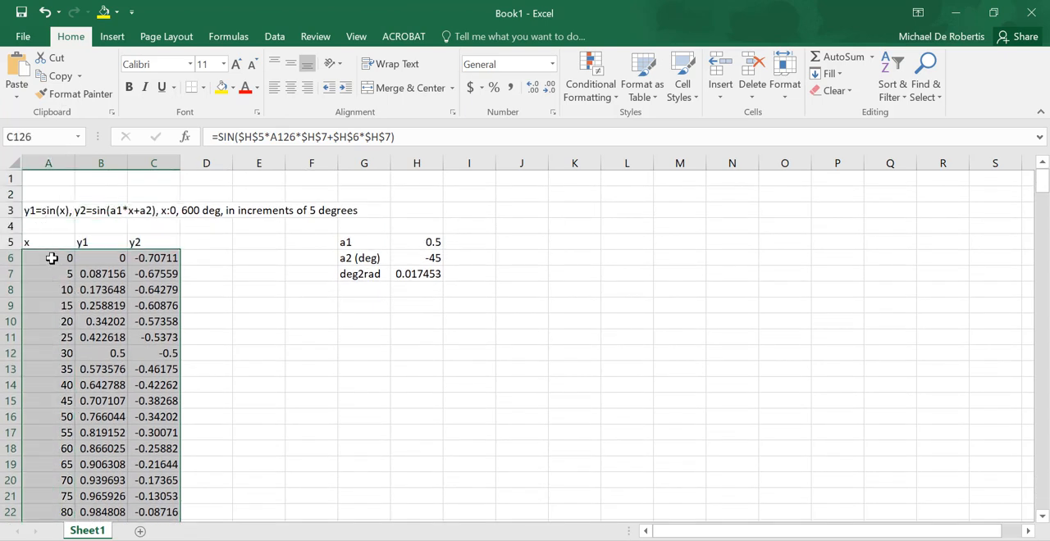
pyautogui.click(112, 38)
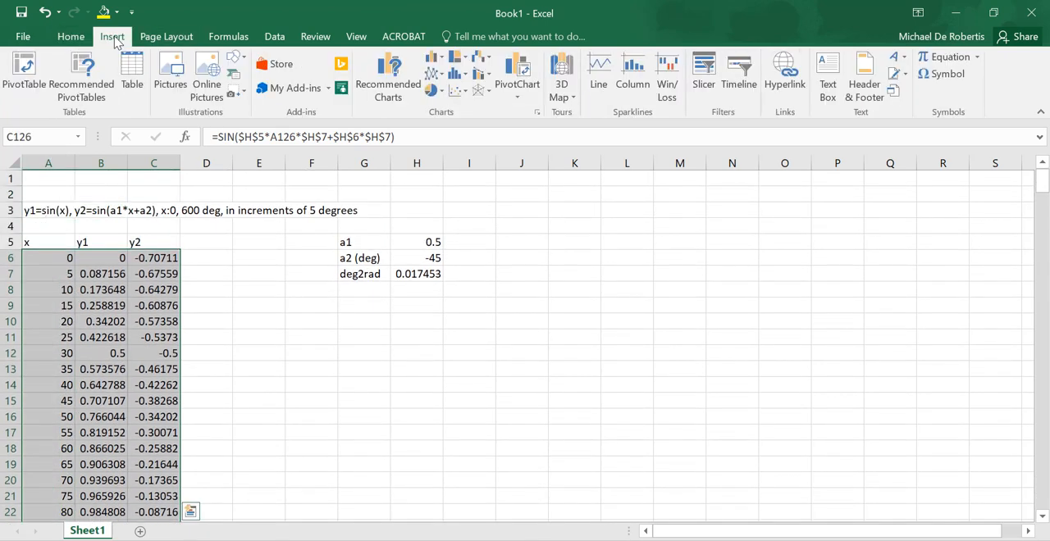
pyautogui.click(389, 76)
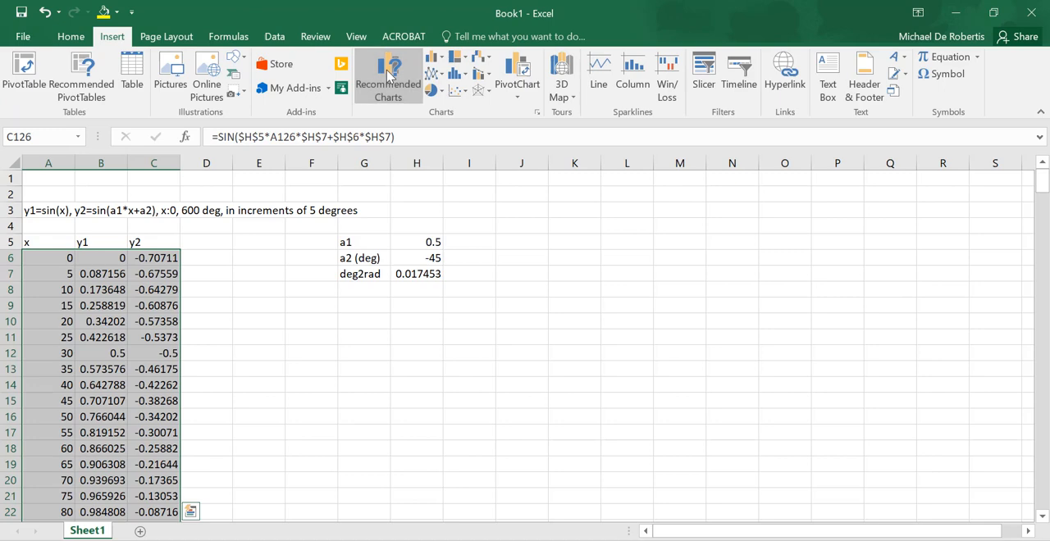
pyautogui.click(444, 211)
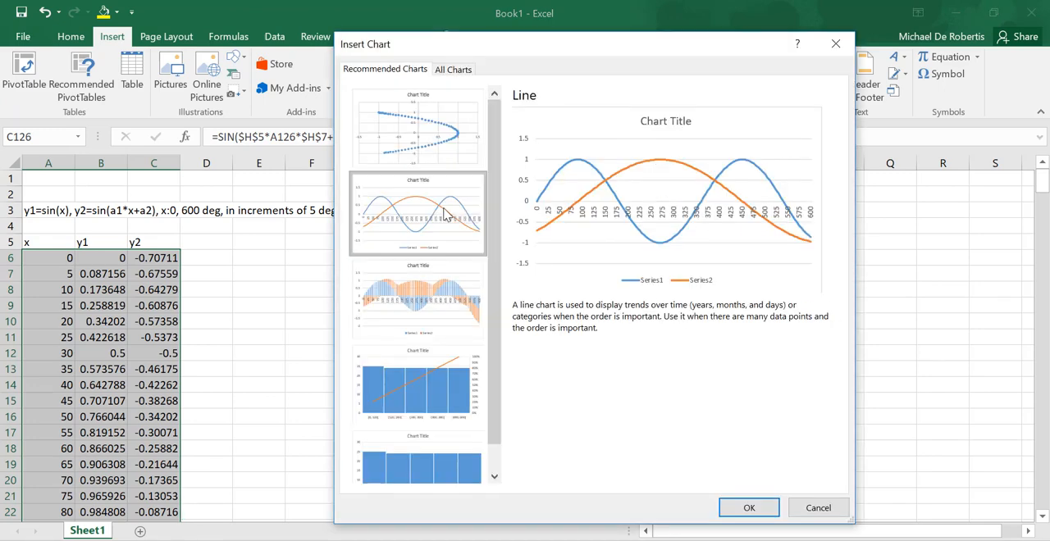
pyautogui.click(748, 508)
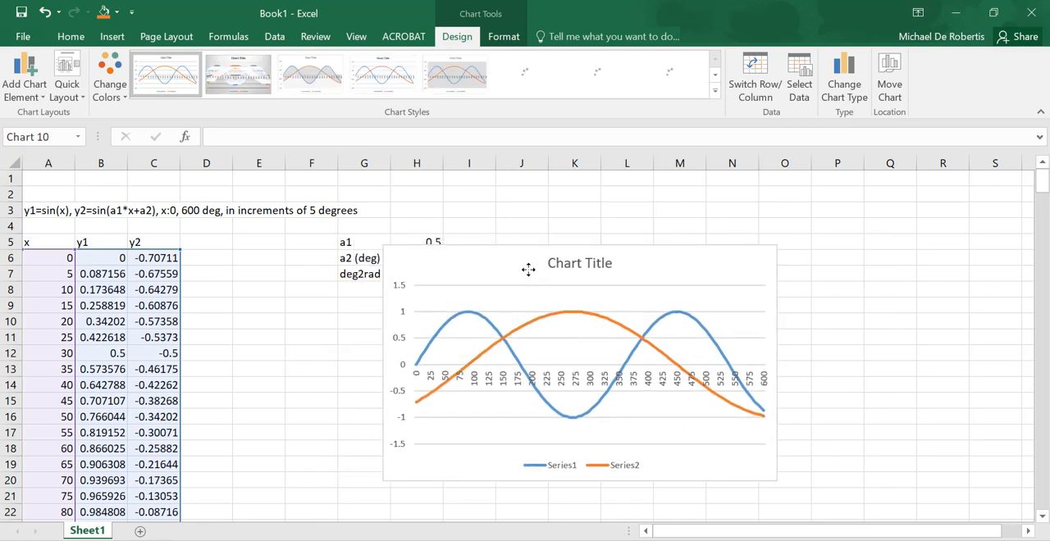
pyautogui.moveTo(528, 269); pyautogui.dragTo(610, 208)
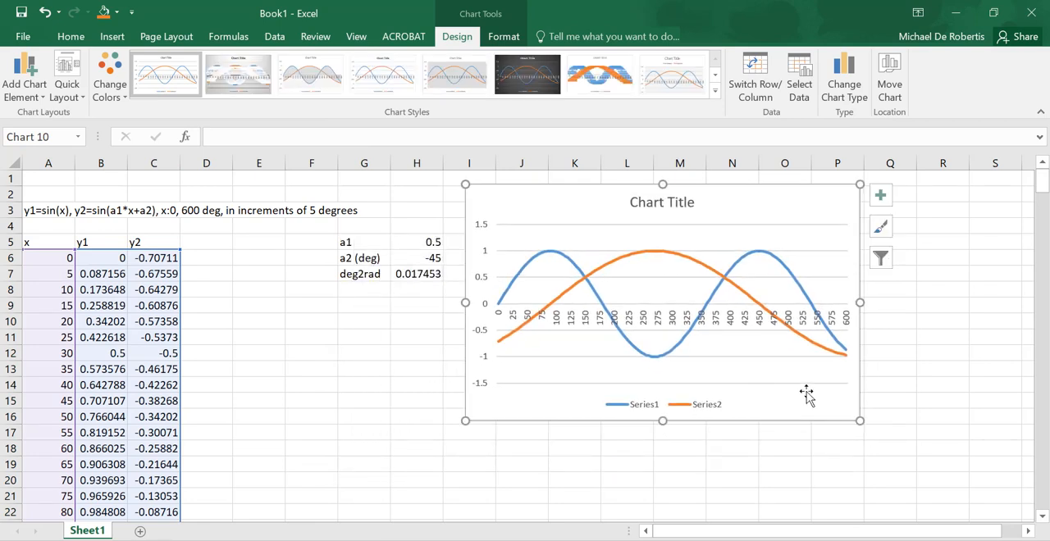
pyautogui.moveTo(860, 423); pyautogui.dragTo(991, 476)
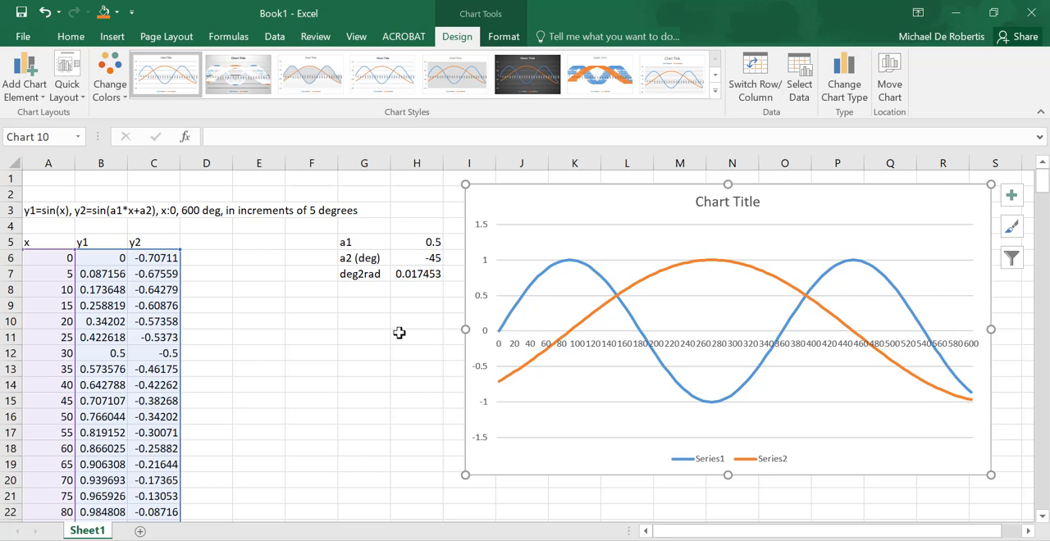
# - Set the a2 phase angle in cell H6 to 30 degrees
pyautogui.click(429, 258)
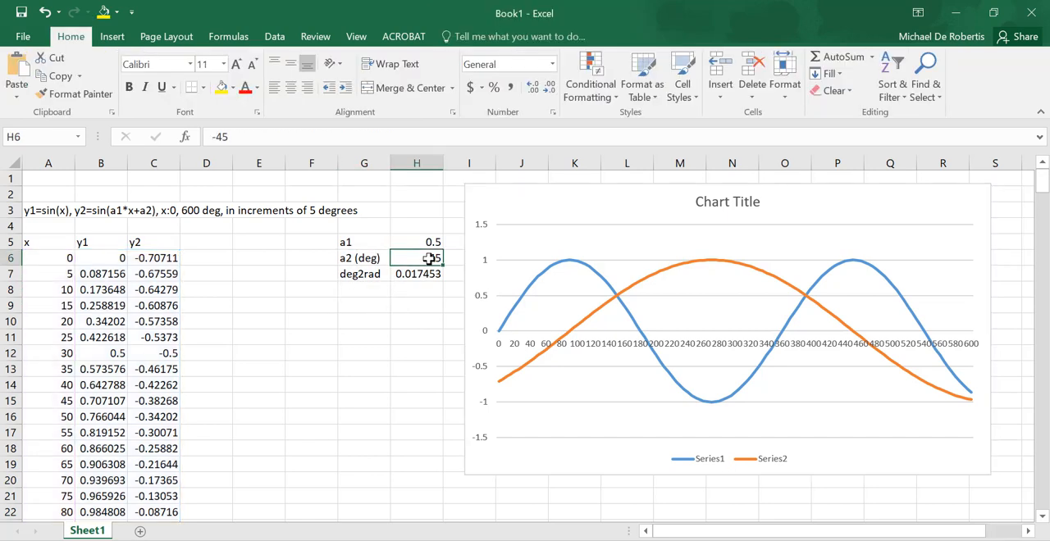
pyautogui.write('30')
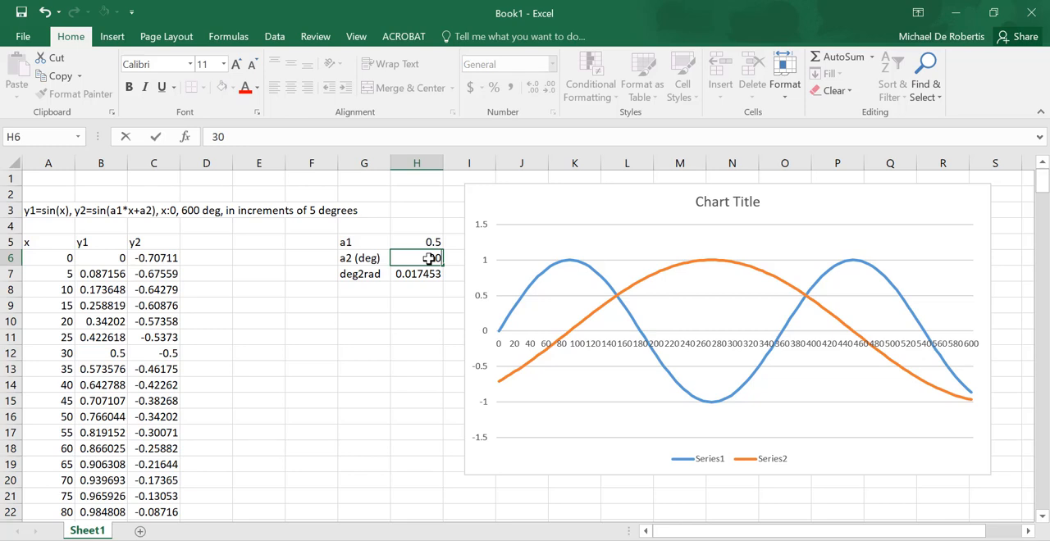
pyautogui.press('Return')
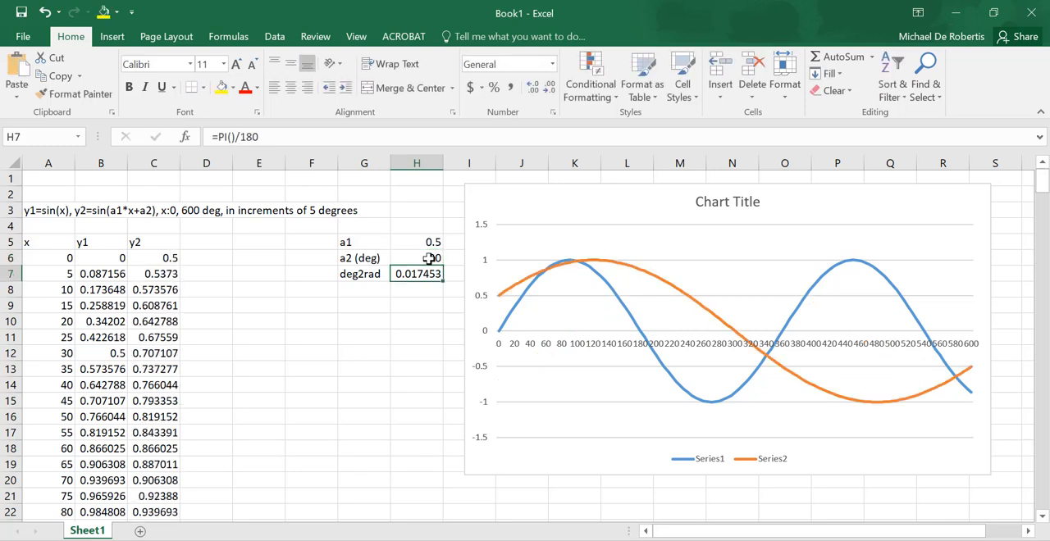
# - Add axis titles to the chart, naming the vertical axis Amplitude and the horizontal axis Degrees
pyautogui.click(912, 203)
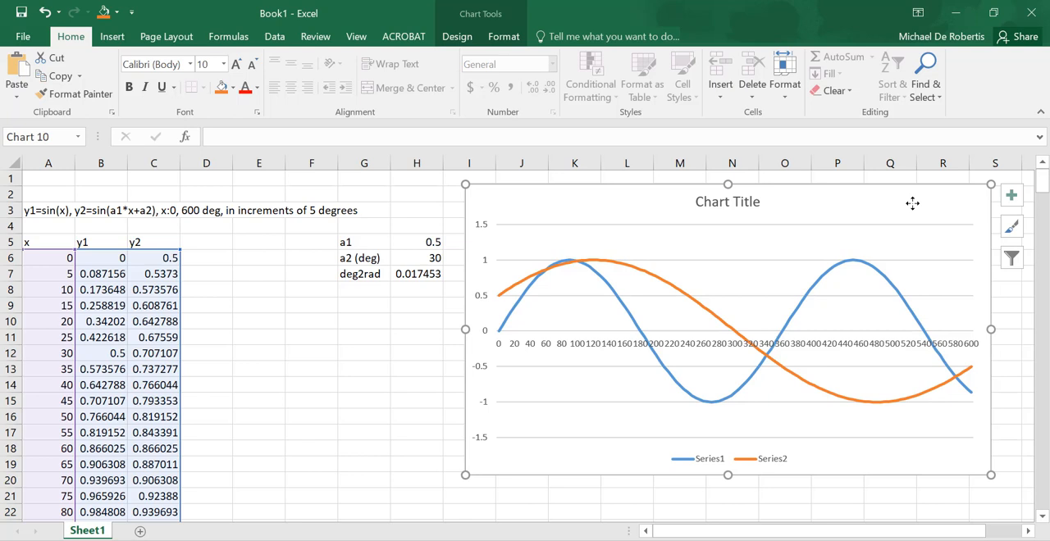
pyautogui.click(1012, 195)
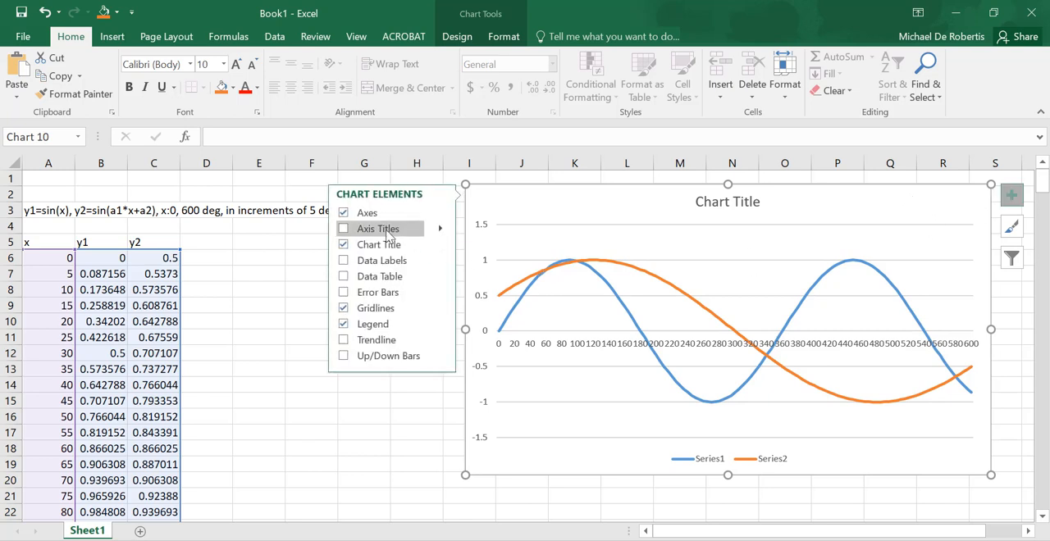
pyautogui.click(389, 235)
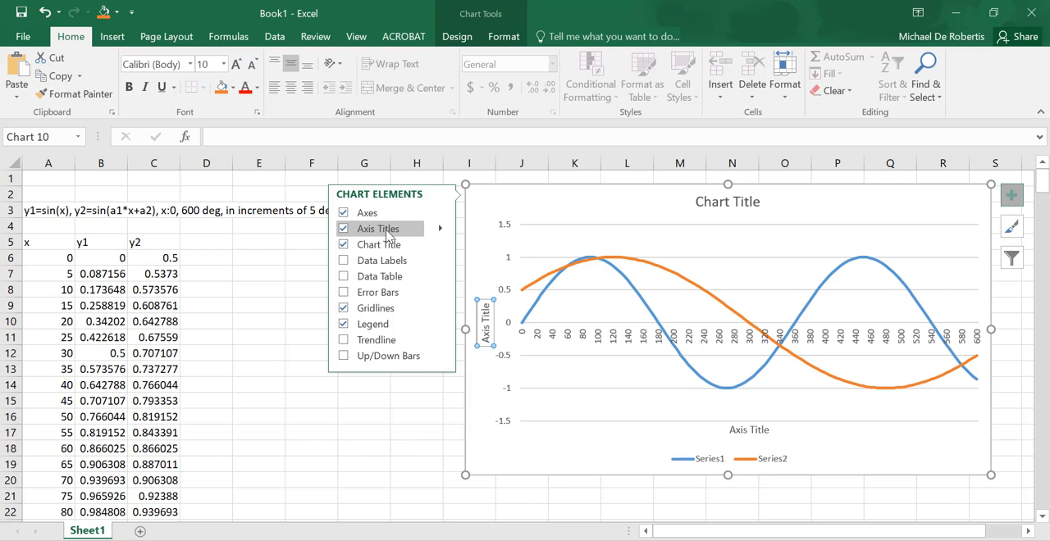
pyautogui.write('Amplitude')
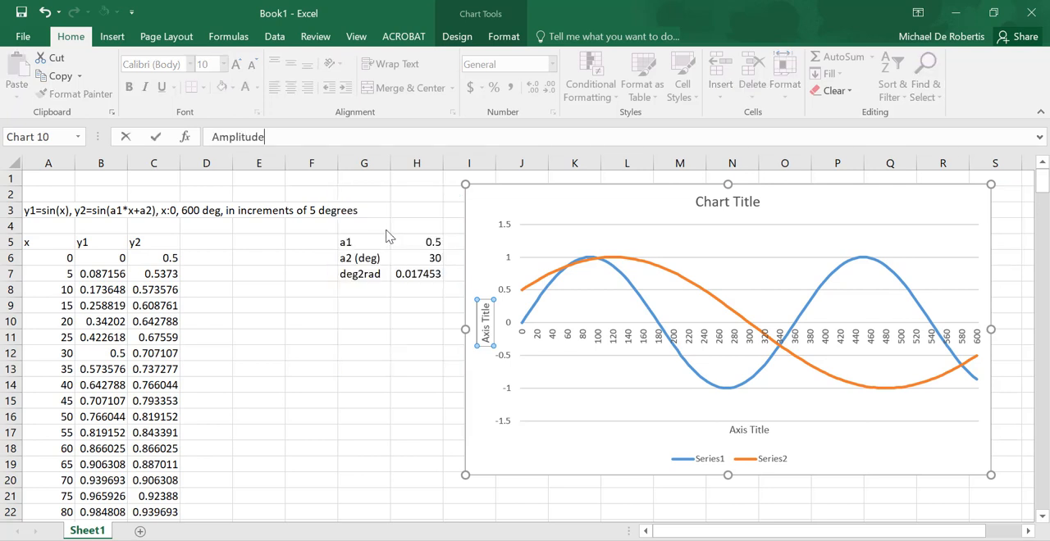
pyautogui.press('Return')
pyautogui.click(753, 429)
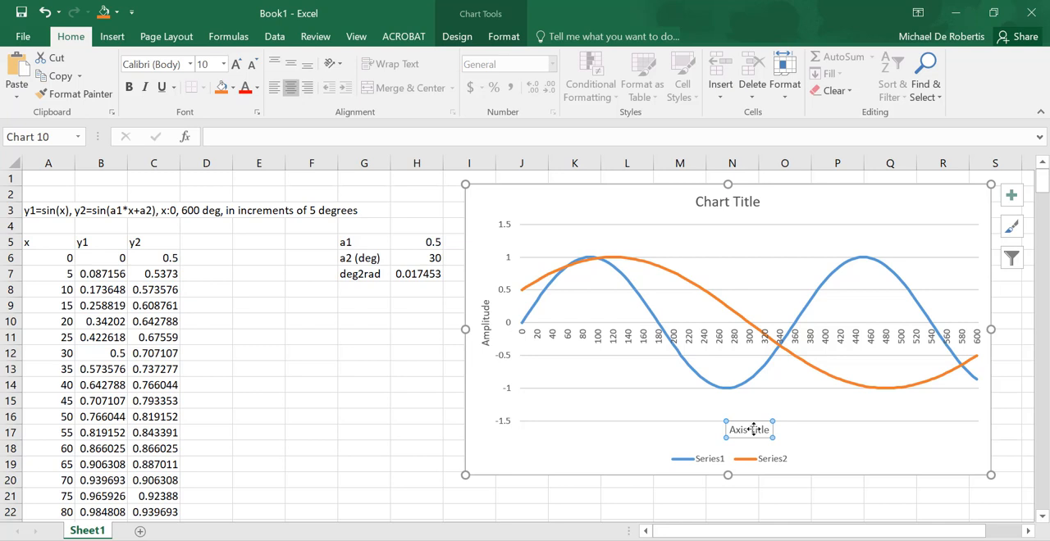
pyautogui.write('Degrees')
pyautogui.press('Return')
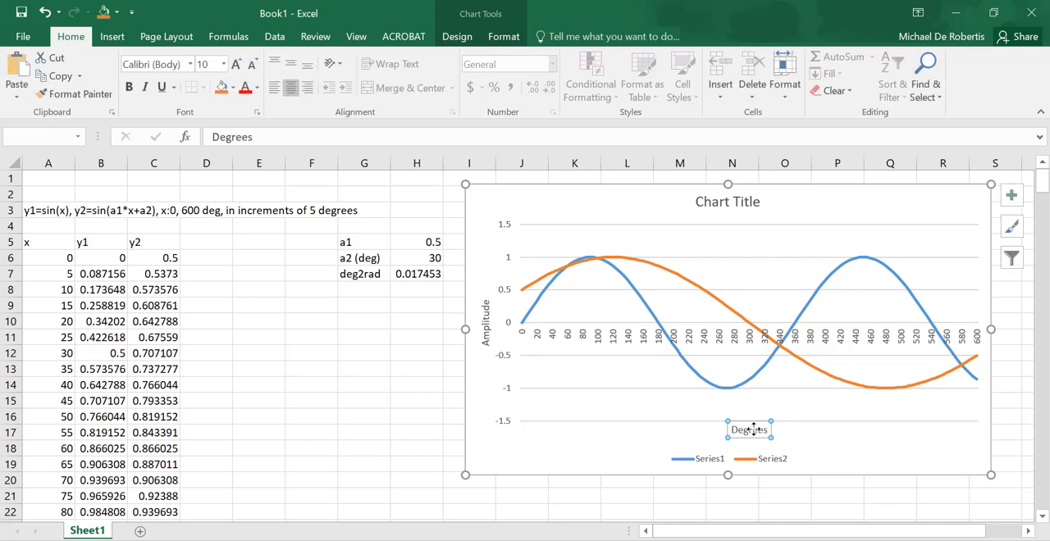
# - Change the chart title to "Two sine functions"
pyautogui.click(713, 205)
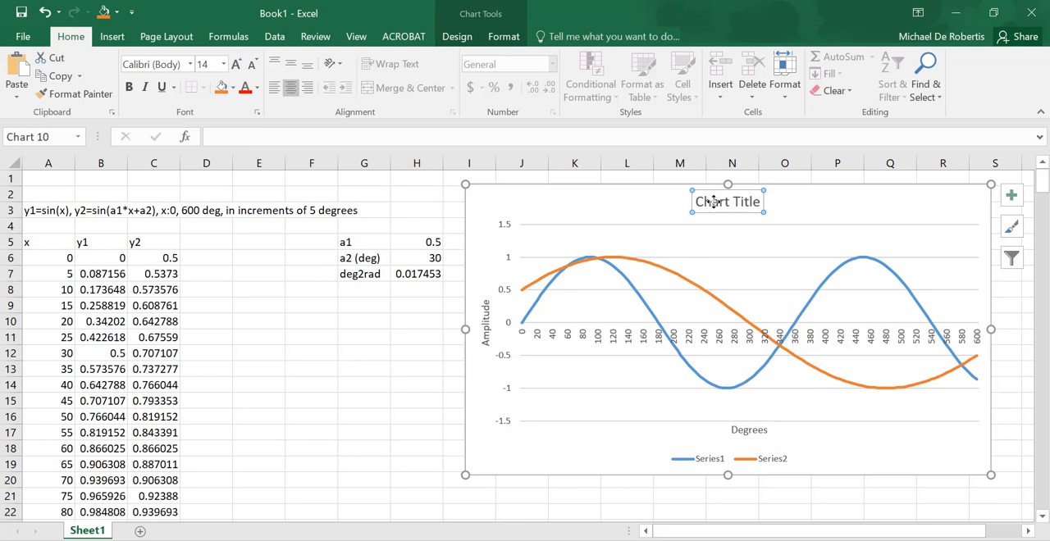
pyautogui.write('Two sine functions')
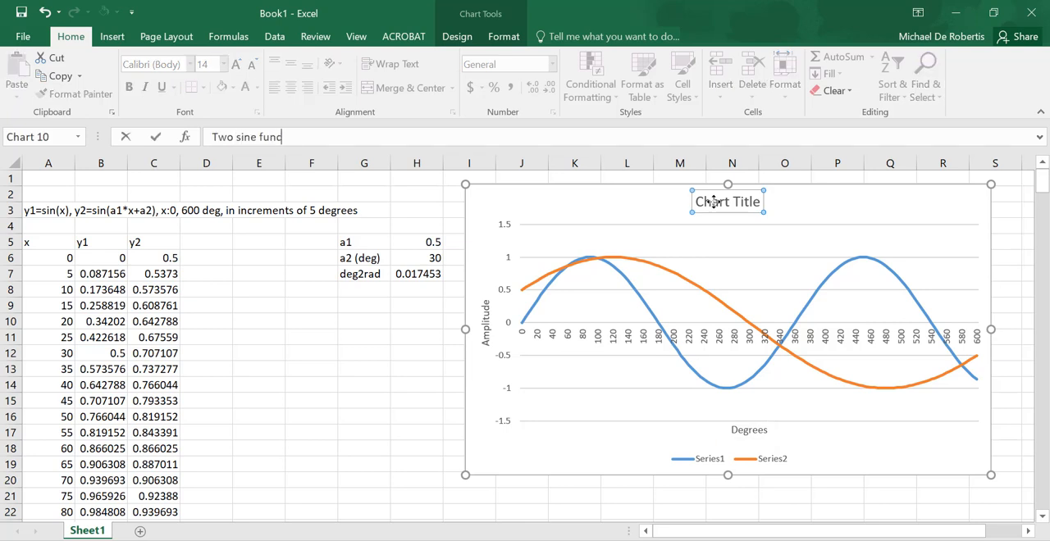
pyautogui.press('Return')
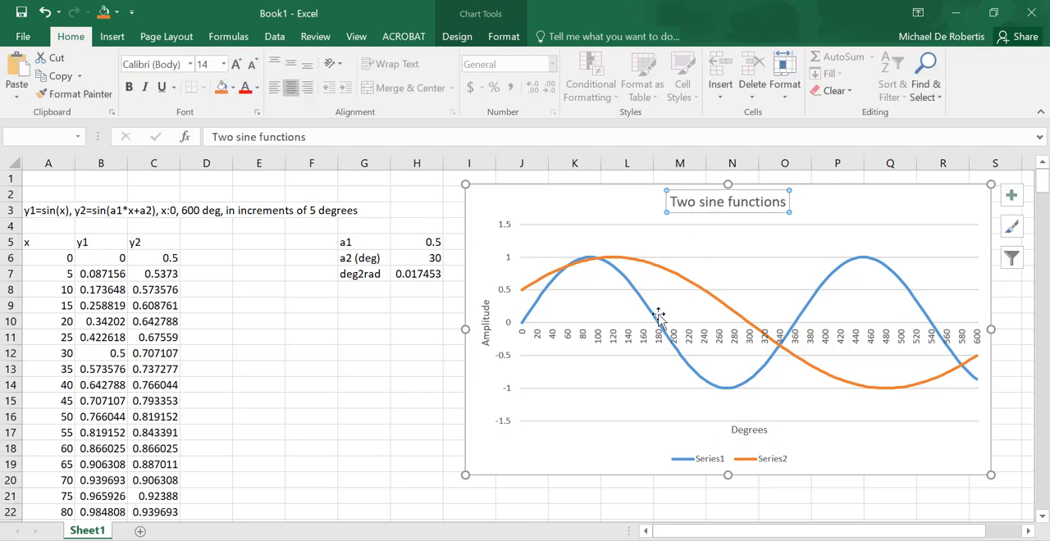
# - Rename the chart's data series to sin(x) for the first and sin(ax+b) for the second
pyautogui.click(763, 459)
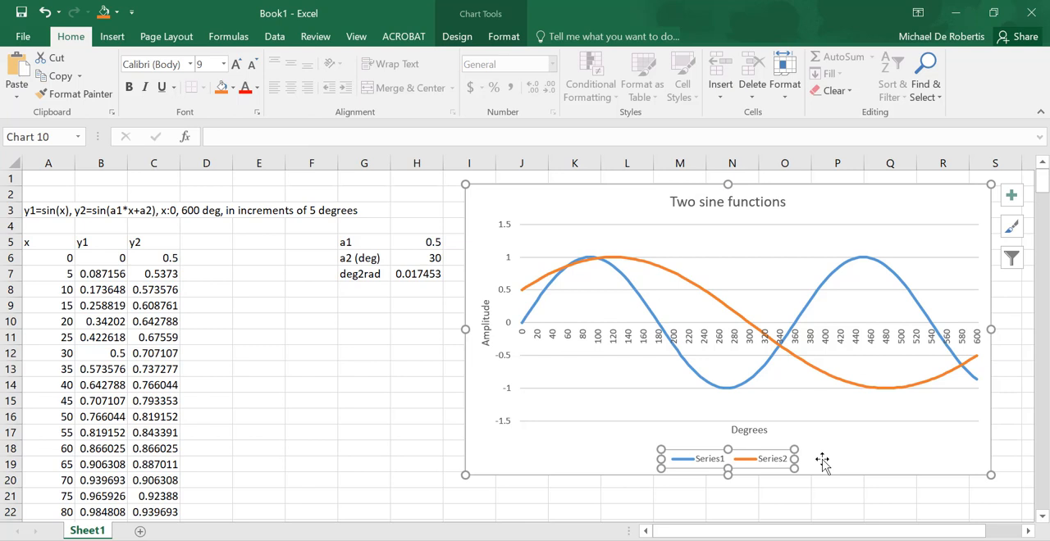
pyautogui.rightClick(711, 463)
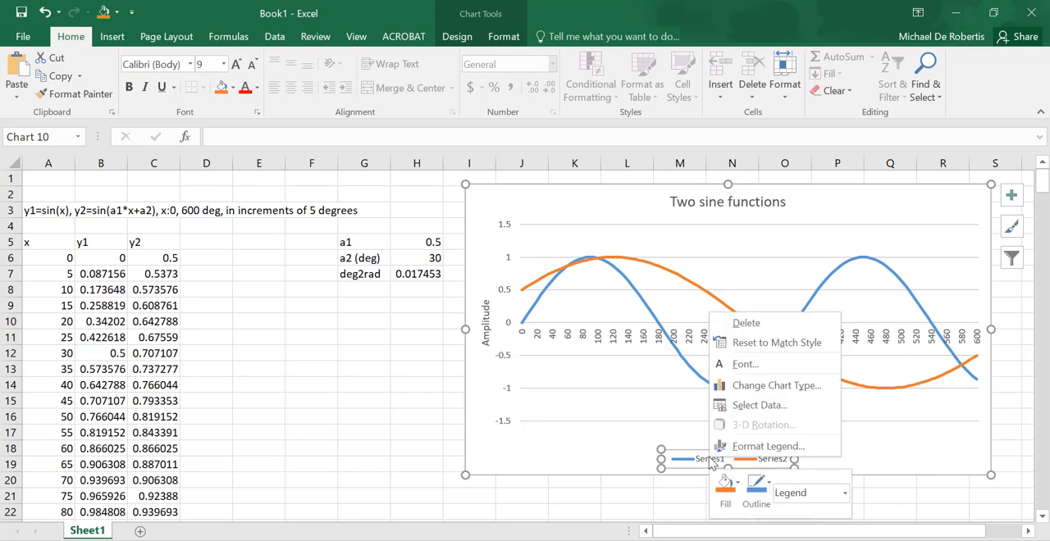
pyautogui.click(754, 406)
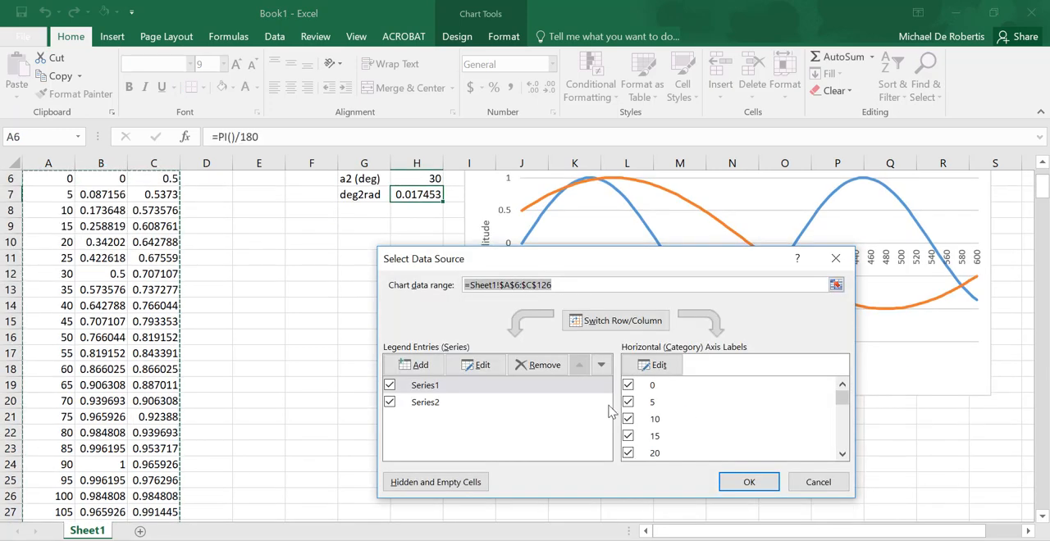
pyautogui.click(484, 365)
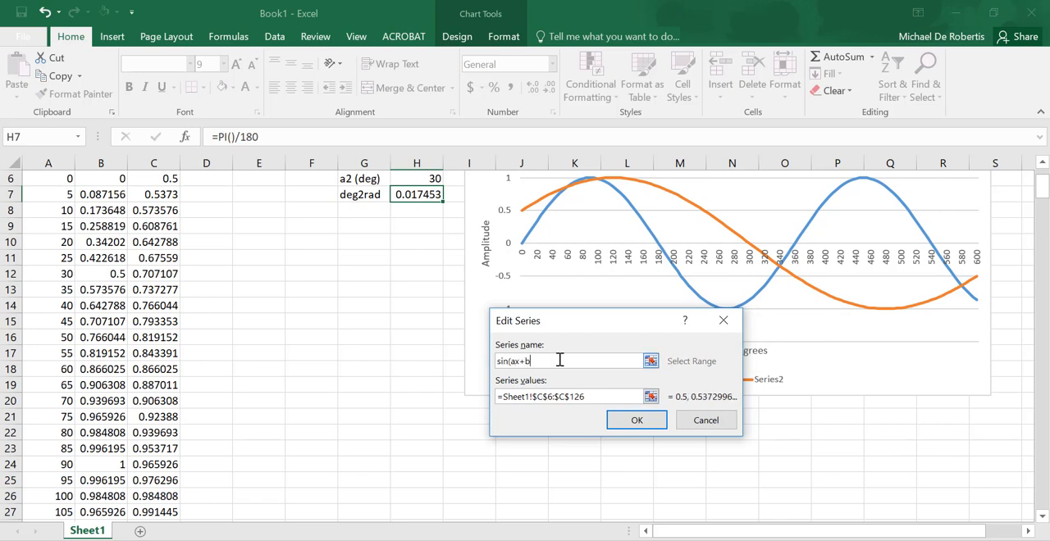
pyautogui.click(629, 421)
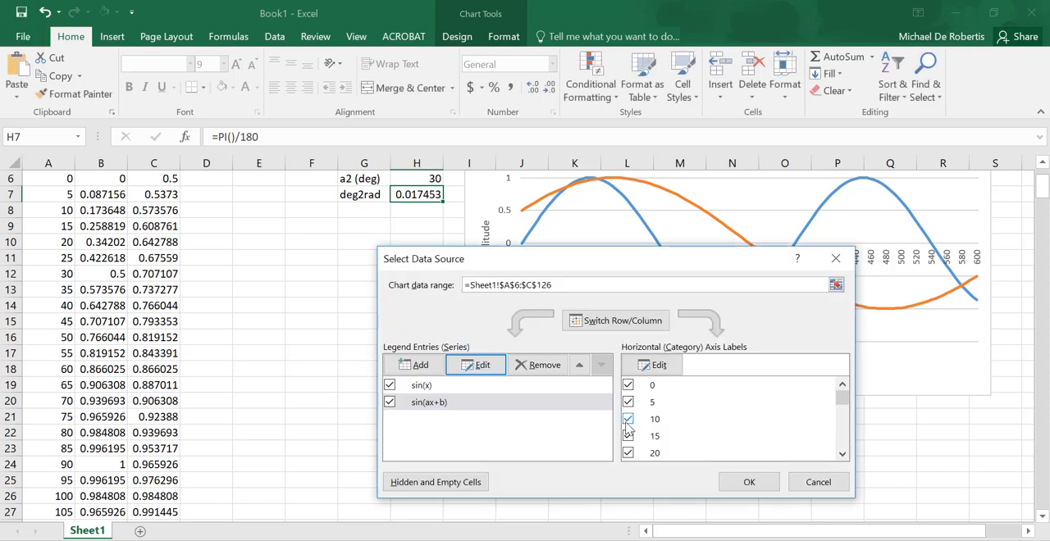
pyautogui.click(748, 481)
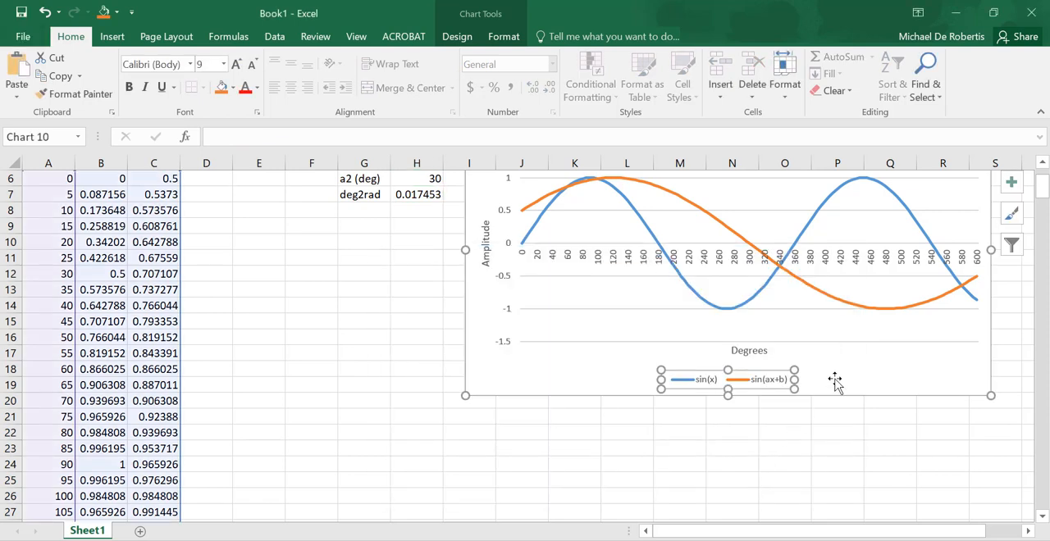
# - Set the chart's legend position to Top and close the legend formatting
pyautogui.rightClick(776, 382)
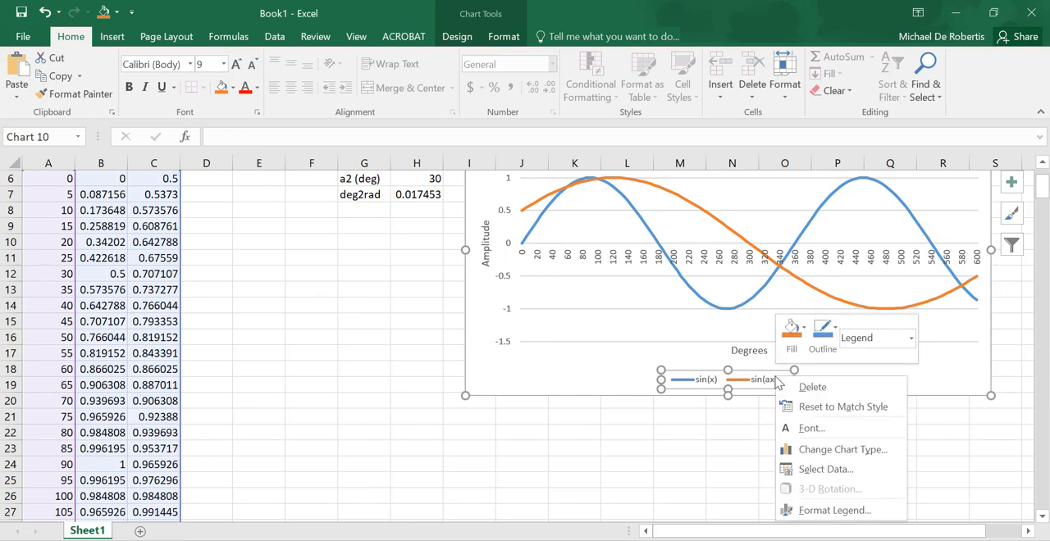
pyautogui.click(834, 510)
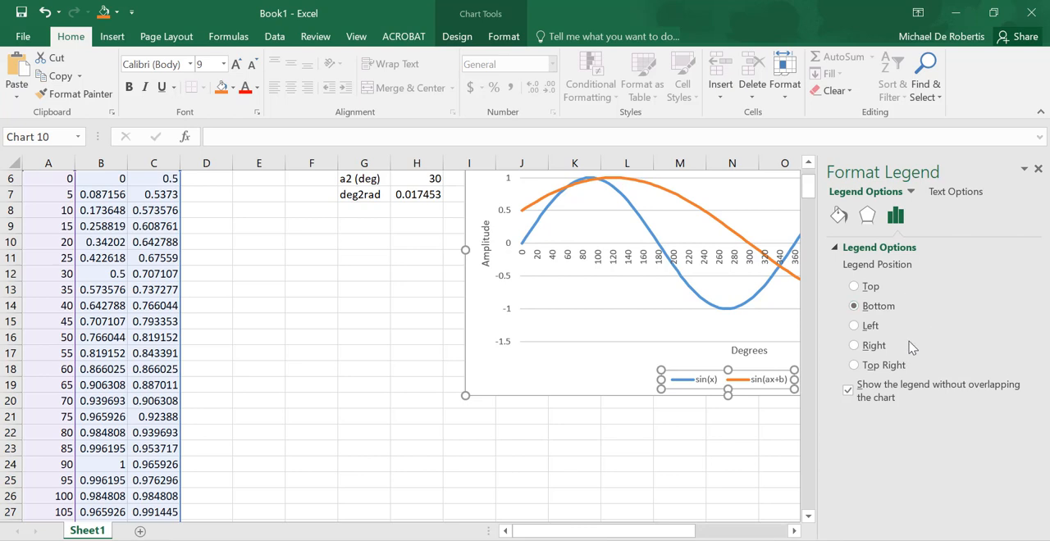
pyautogui.click(854, 287)
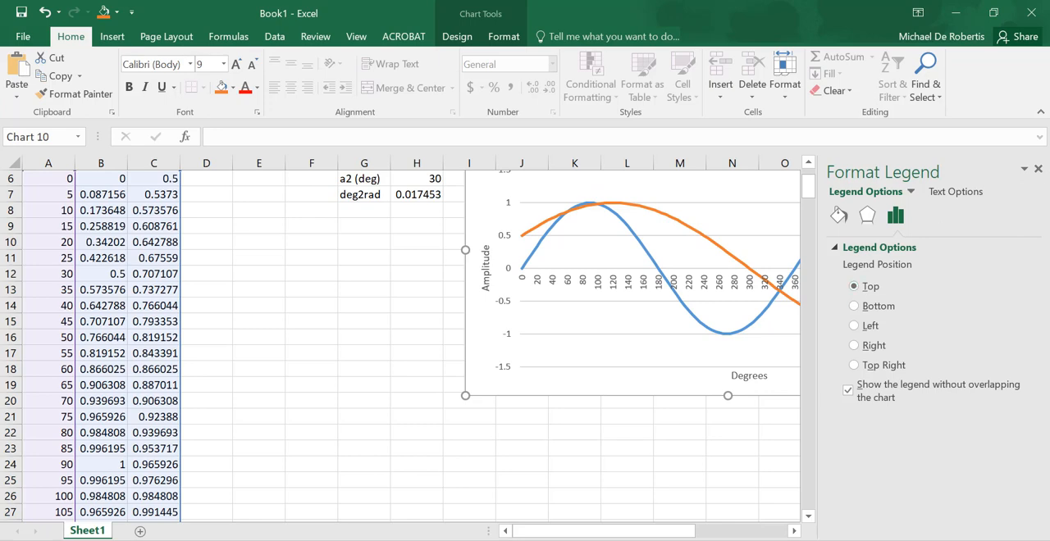
pyautogui.click(1039, 170)
pyautogui.moveTo(1041, 187); pyautogui.dragTo(1043, 161)
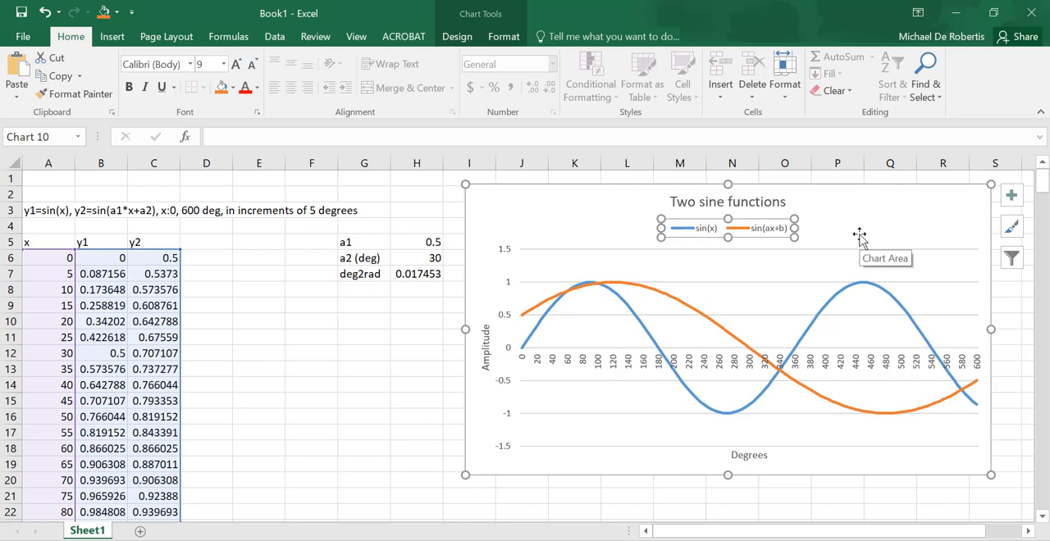
# - Set the label position of the chart's horizontal axis to Low
pyautogui.rightClick(619, 367)
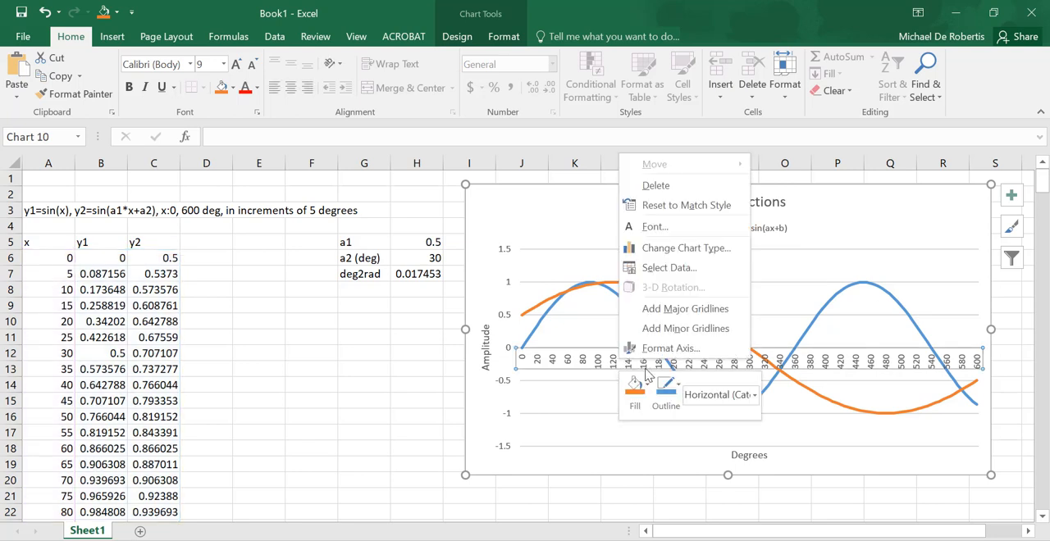
pyautogui.click(671, 349)
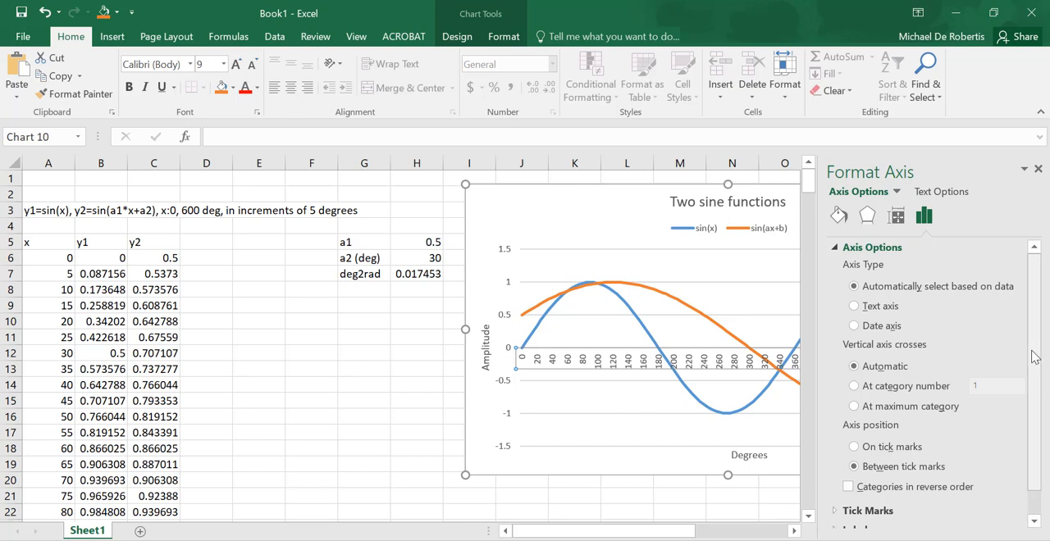
pyautogui.scroll(-1, 1040, 390)
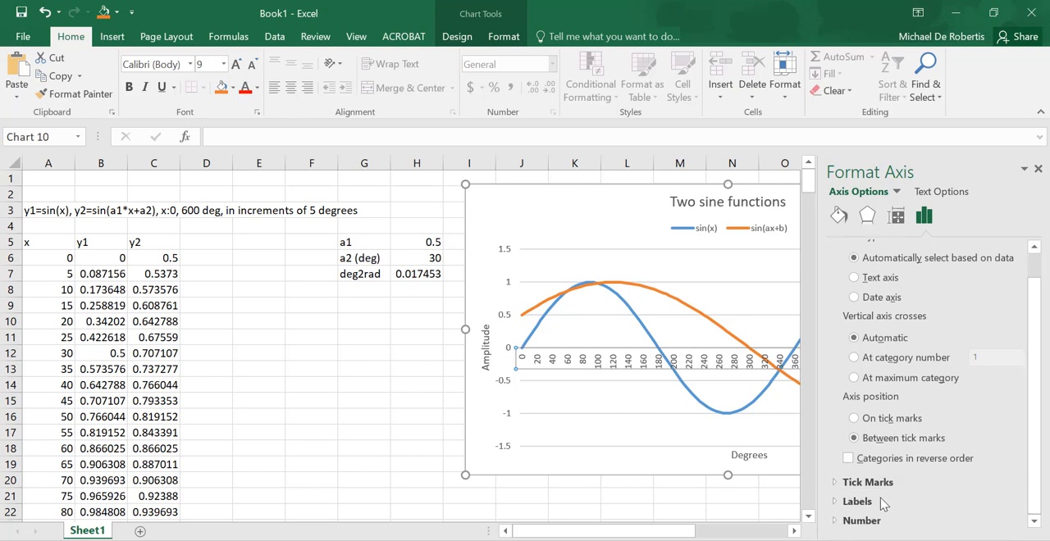
pyautogui.click(857, 501)
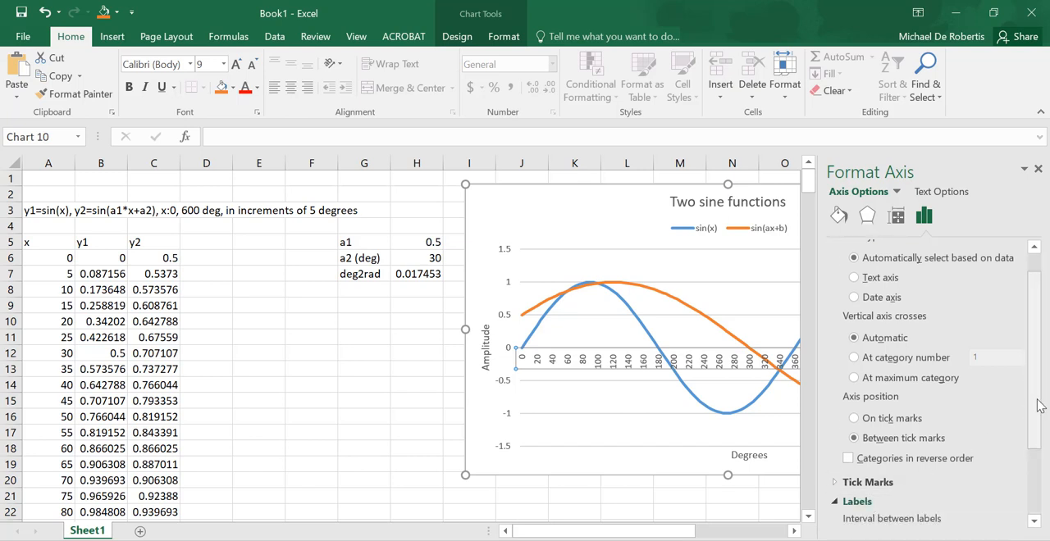
pyautogui.moveTo(1035, 410); pyautogui.dragTo(1031, 502)
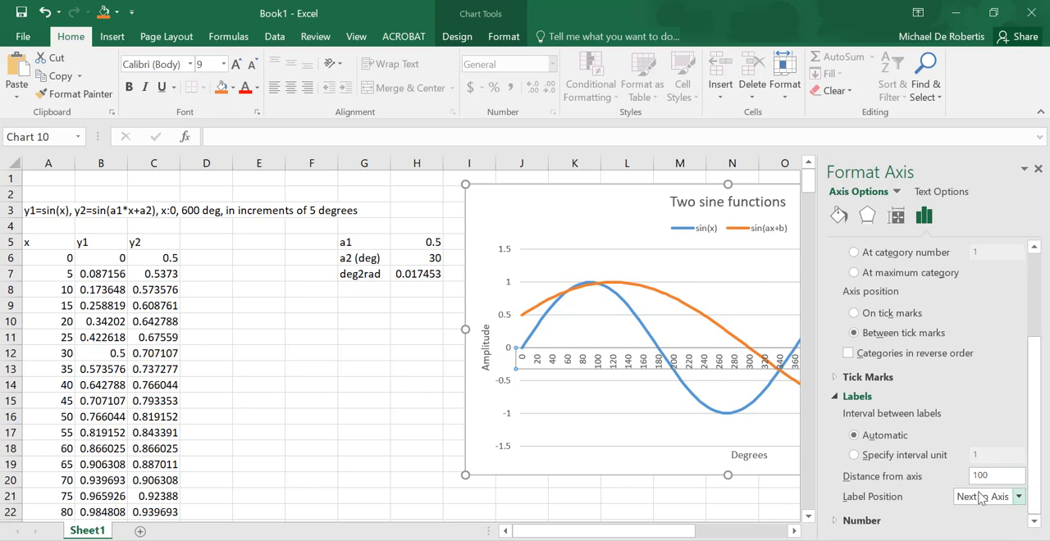
pyautogui.click(1019, 498)
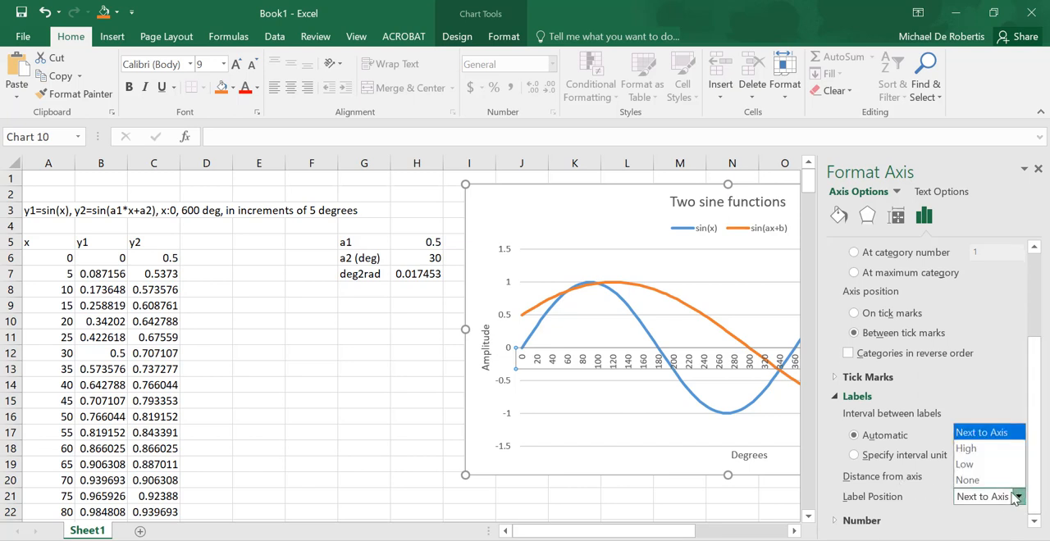
pyautogui.click(990, 465)
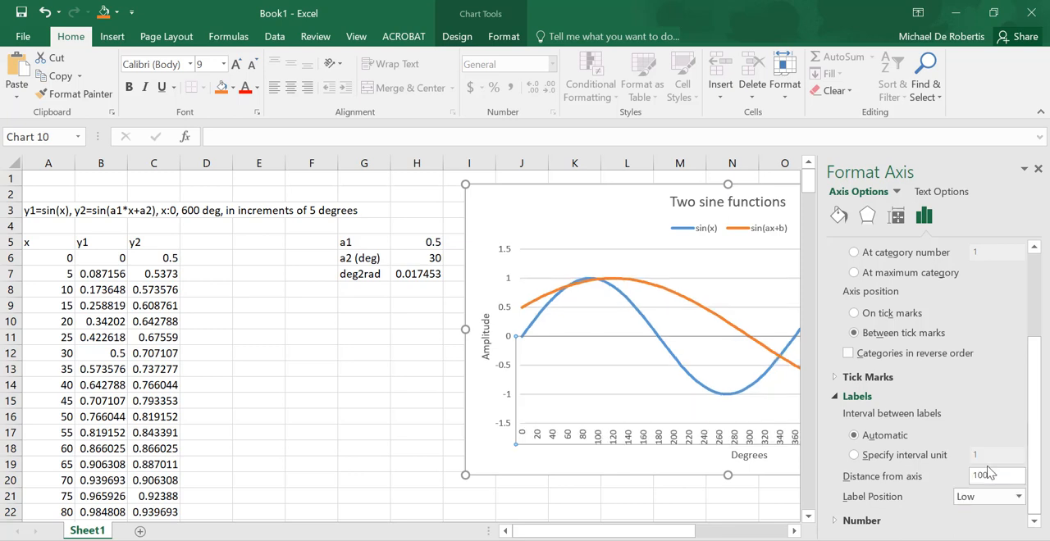
# - Specify a label interval unit of 10 for the horizontal axis and close the axis formatting
pyautogui.click(854, 455)
pyautogui.moveTo(998, 455); pyautogui.dragTo(972, 459)
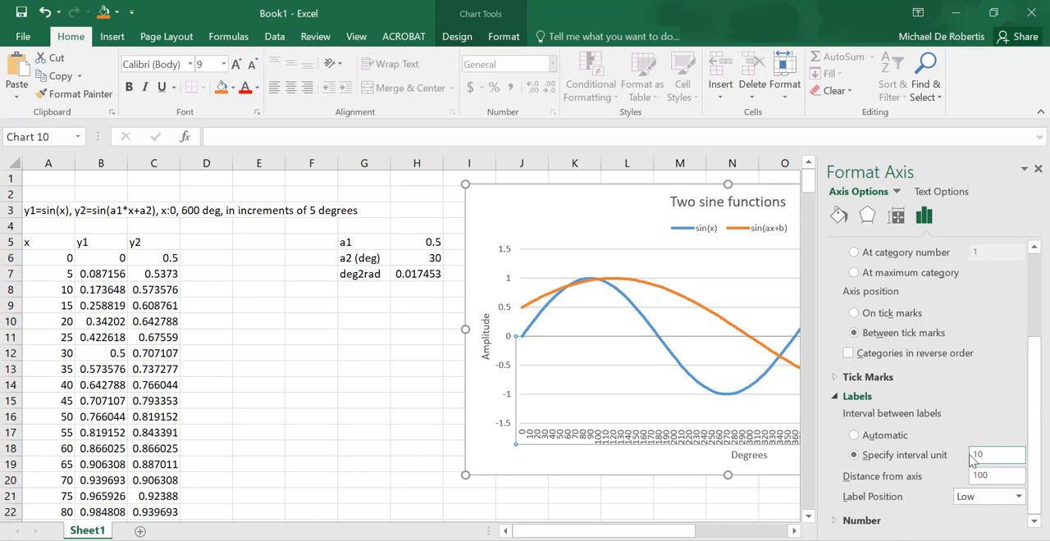
pyautogui.write('10')
pyautogui.press('Return')
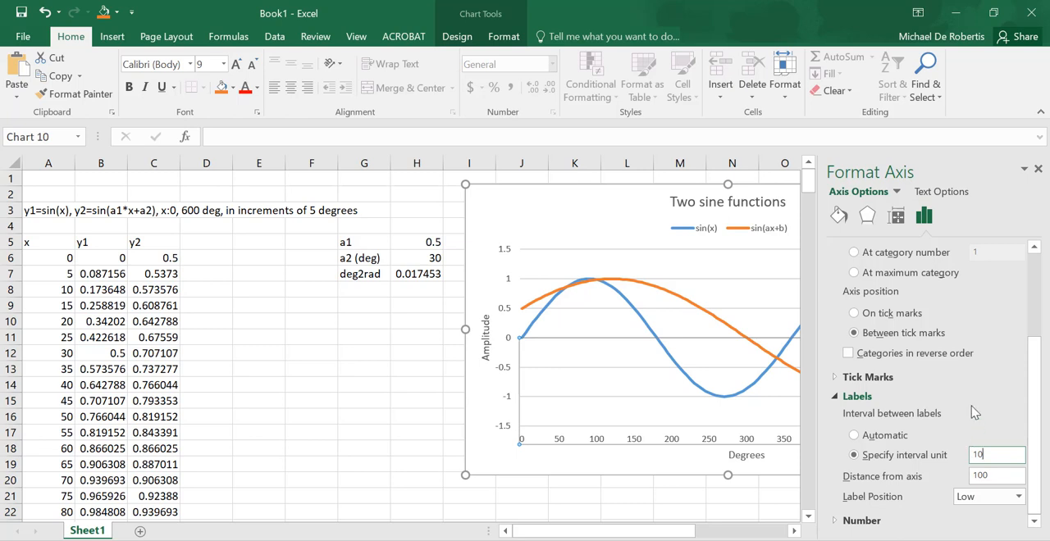
pyautogui.moveTo(1034, 352); pyautogui.dragTo(1036, 268)
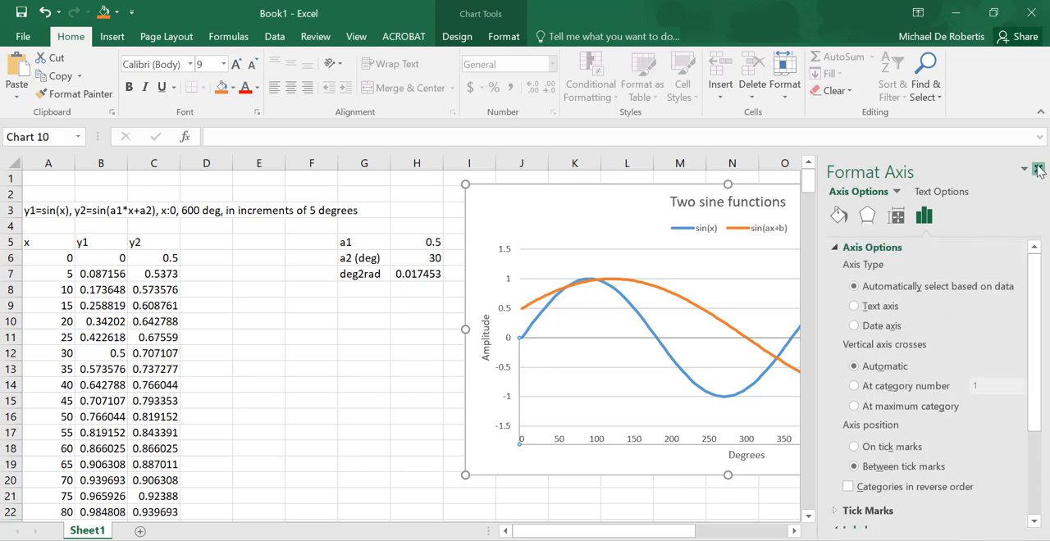
pyautogui.click(1038, 168)
# - Add major gridlines to the chart's horizontal axis and select the chart area
pyautogui.rightClick(641, 443)
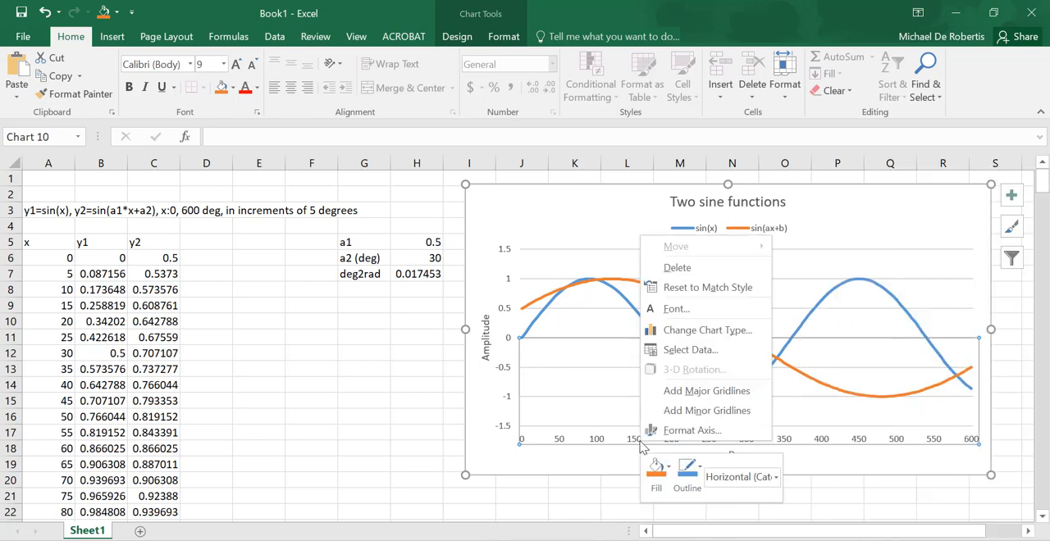
pyautogui.click(693, 391)
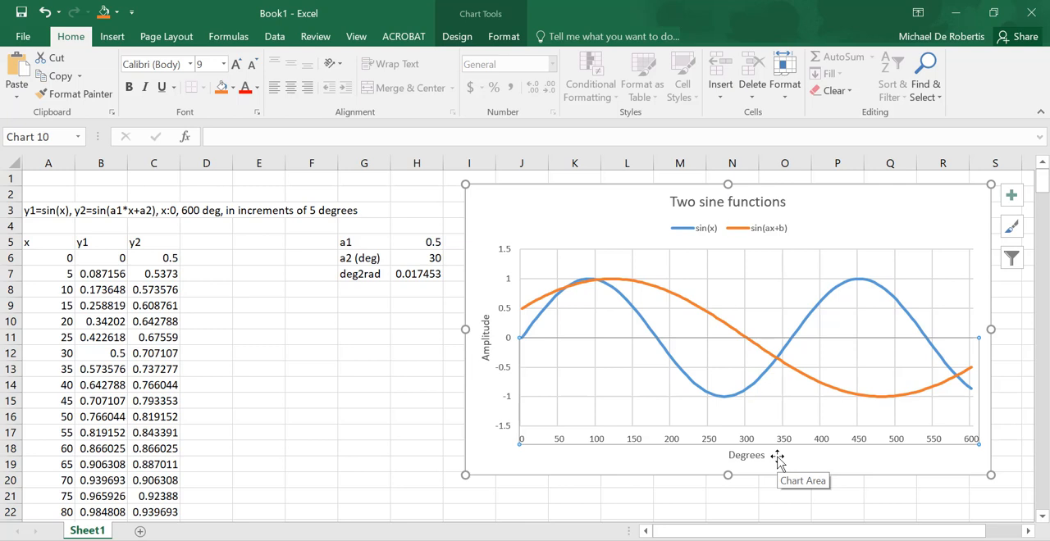
pyautogui.click(491, 456)
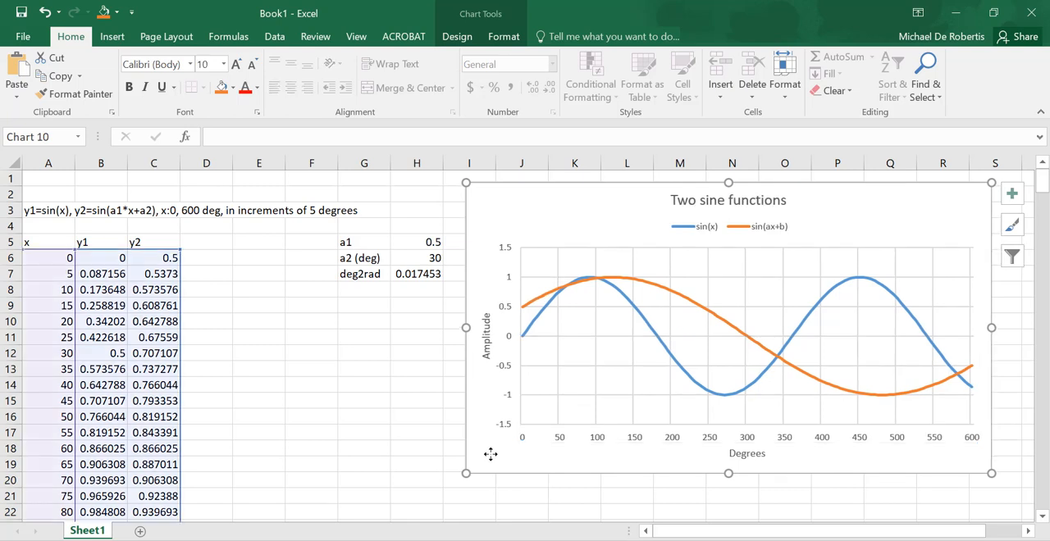